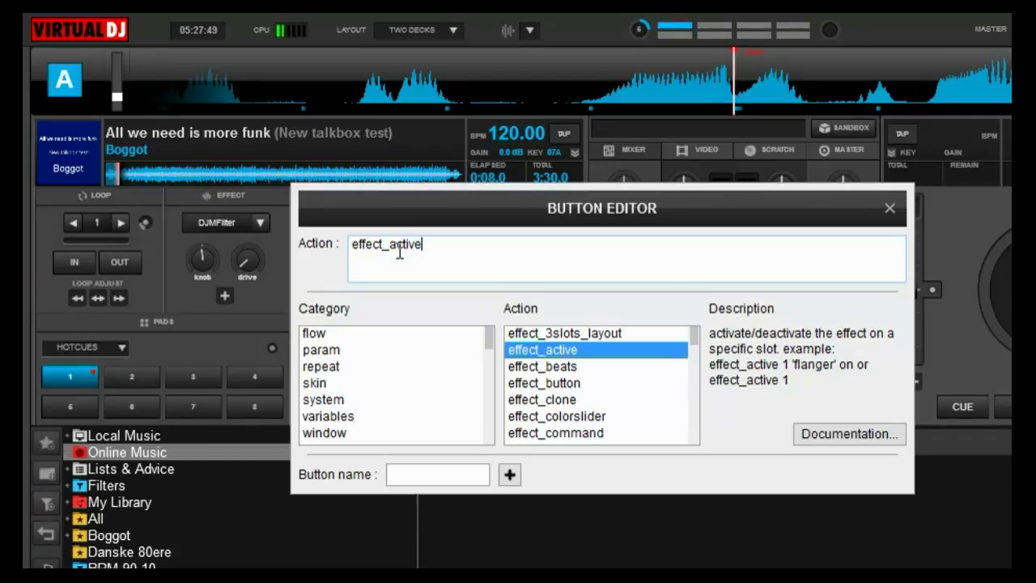
Step: Complete the custom knob's action as effect_active 'colorfx' ? effect_colorslider 'colorfx' : filter
type("'colorfx' ?")
key("ctrl+a")
key("ctrl+c")
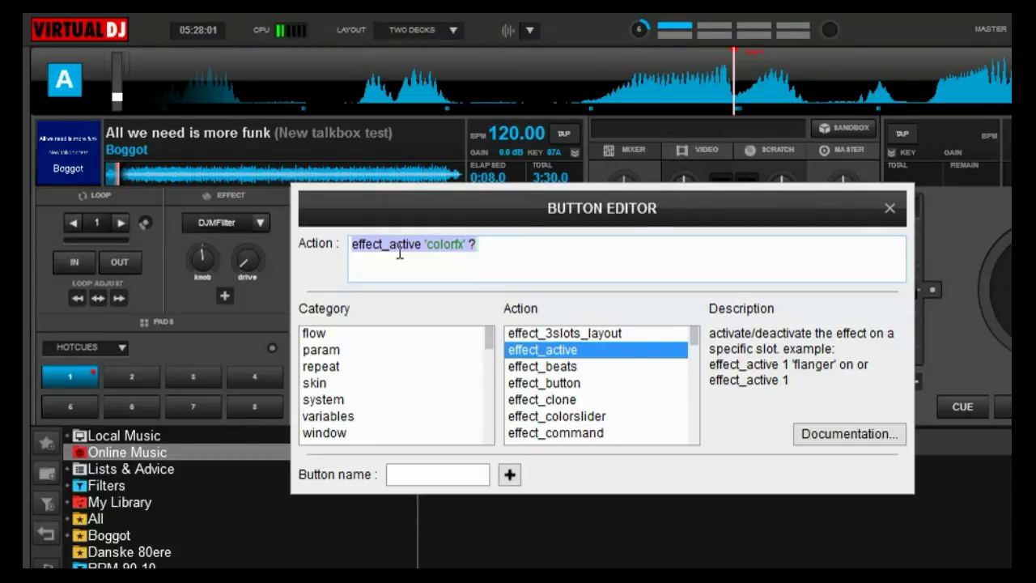
key("End")
type("effect_color")
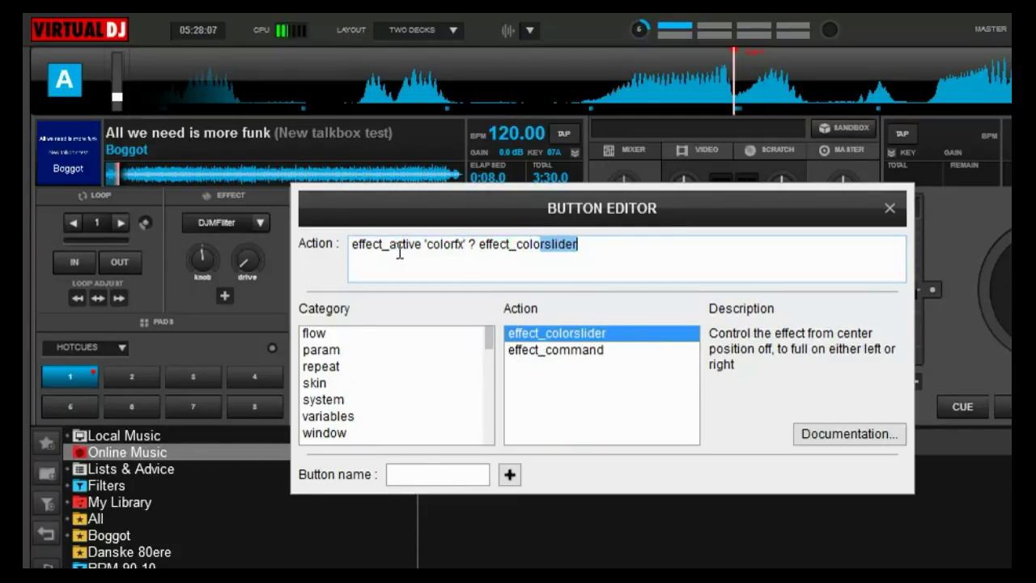
key("End")
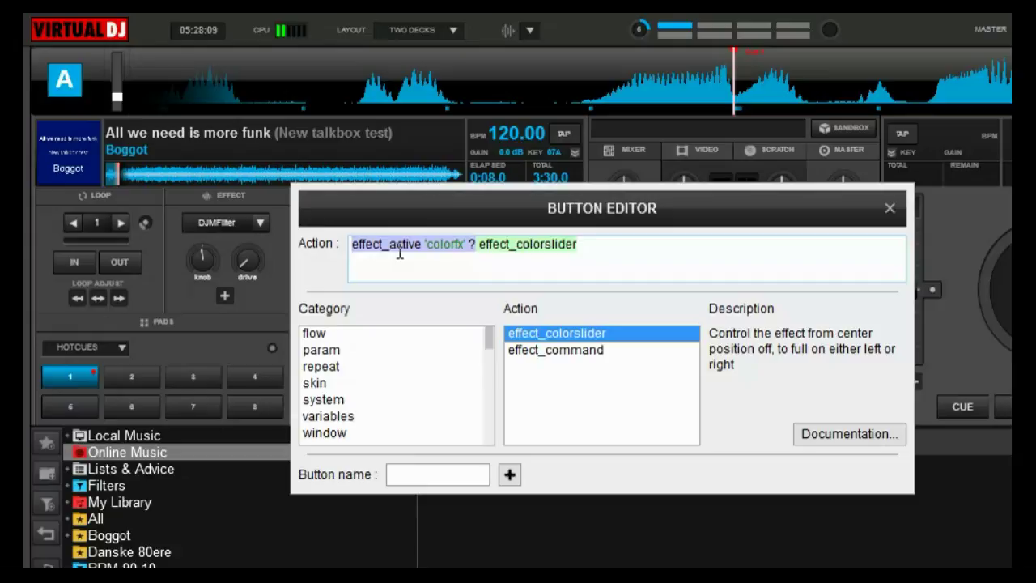
type("'colorfx'")
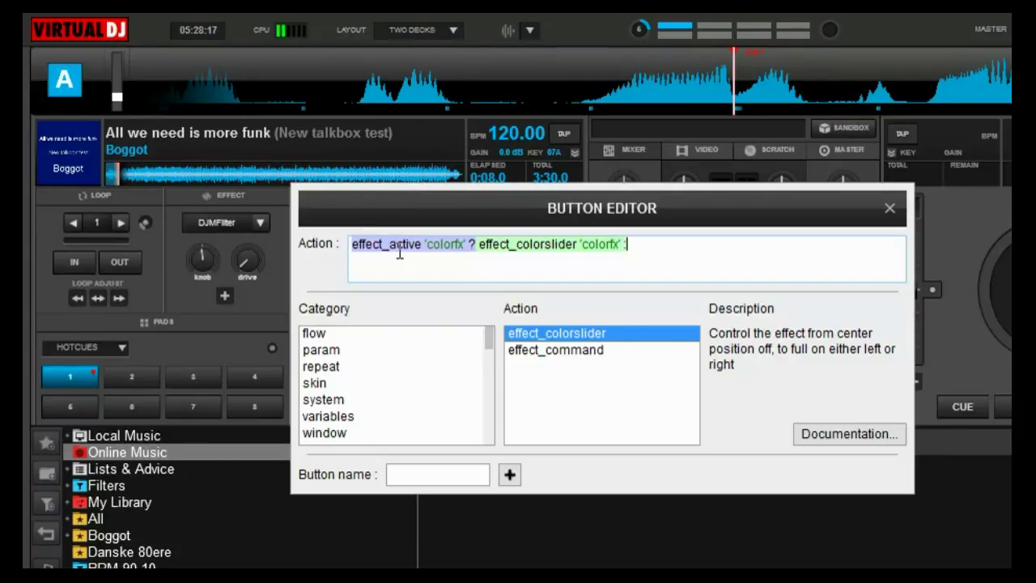
type(" : filter")
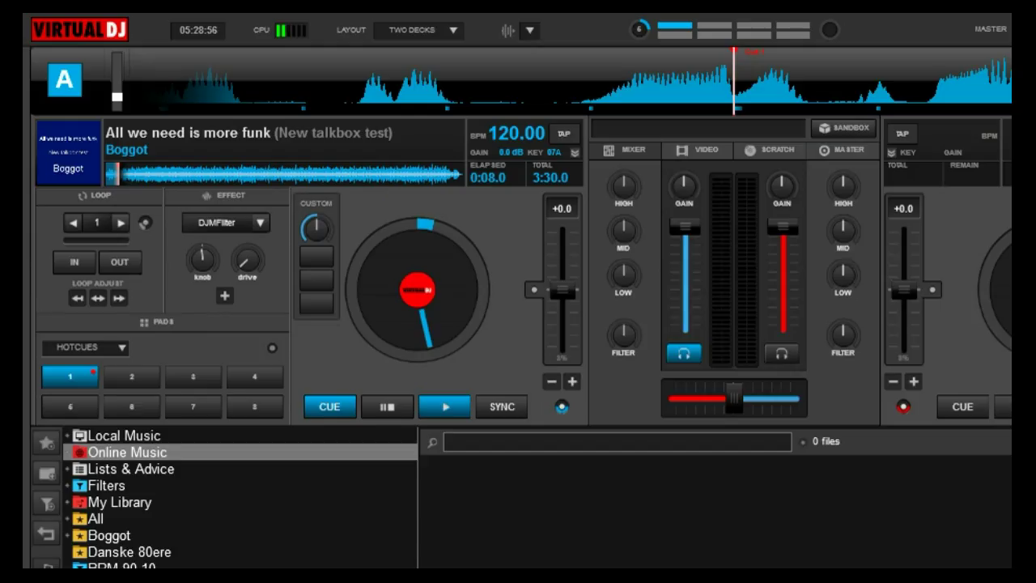
Step: Create a new pad page named "Filter ColorFX" in the pads editor
left_click(124, 348)
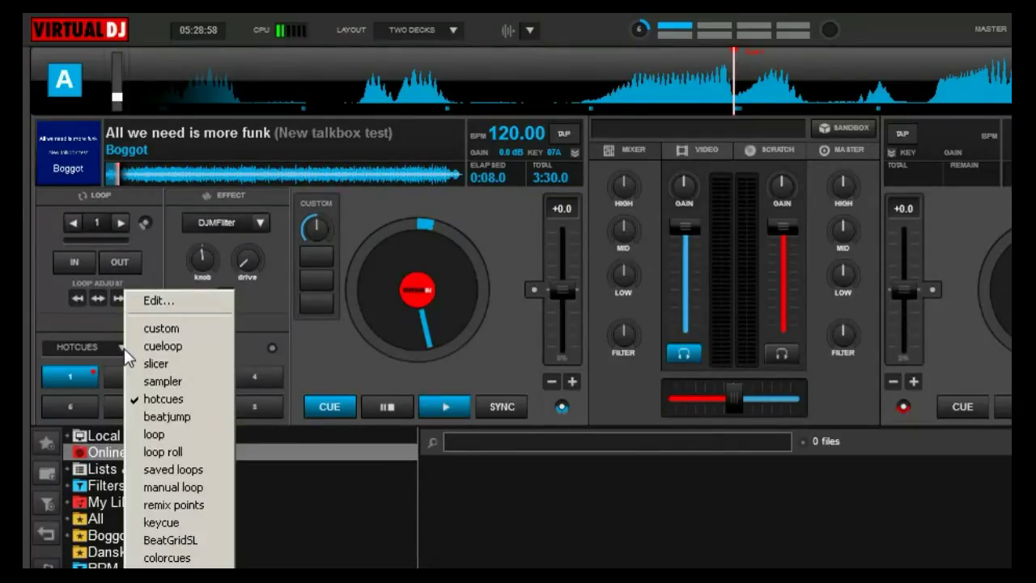
left_click(153, 301)
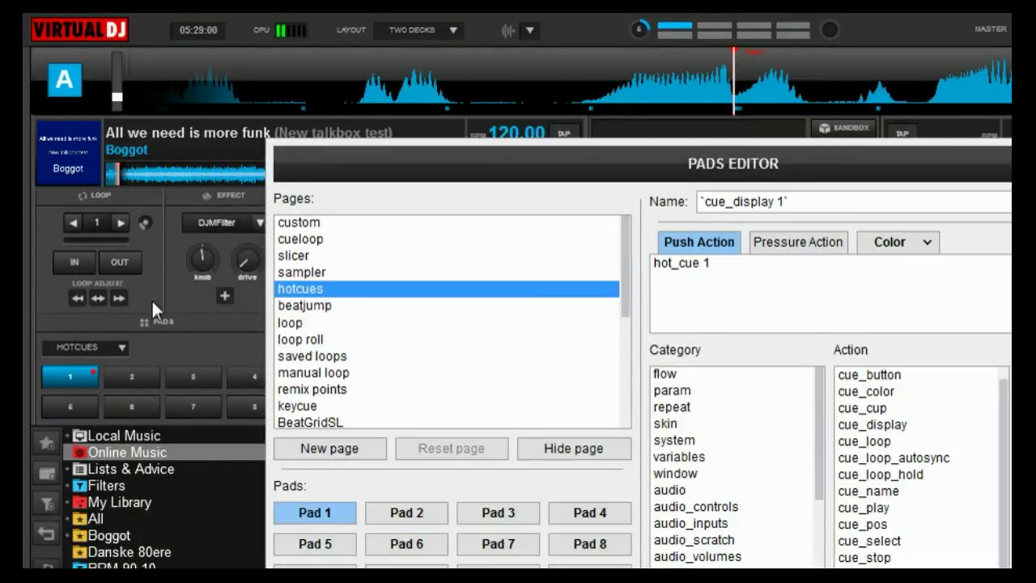
left_click(322, 450)
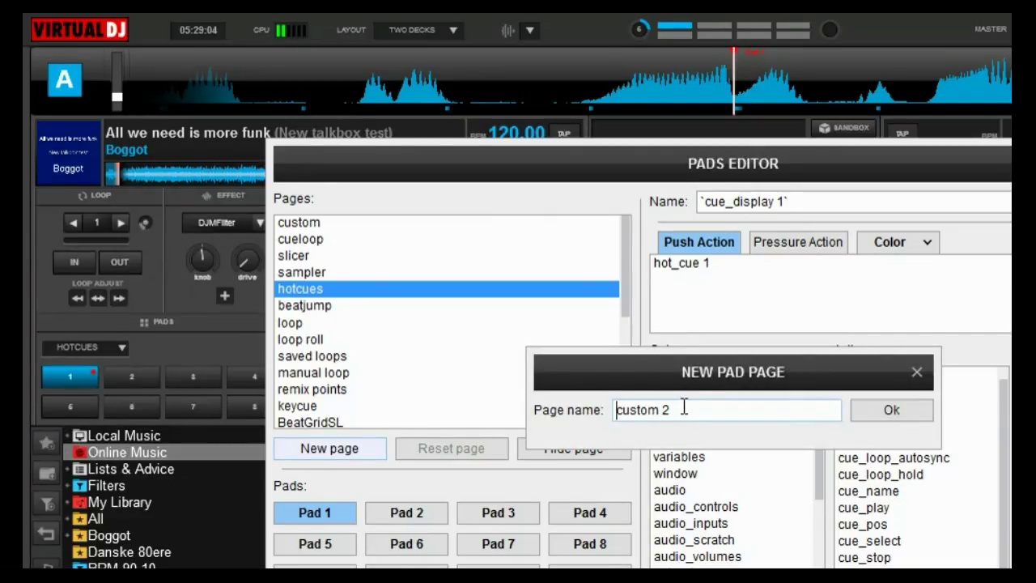
left_click_drag(684, 409, 605, 397)
type("Fil")
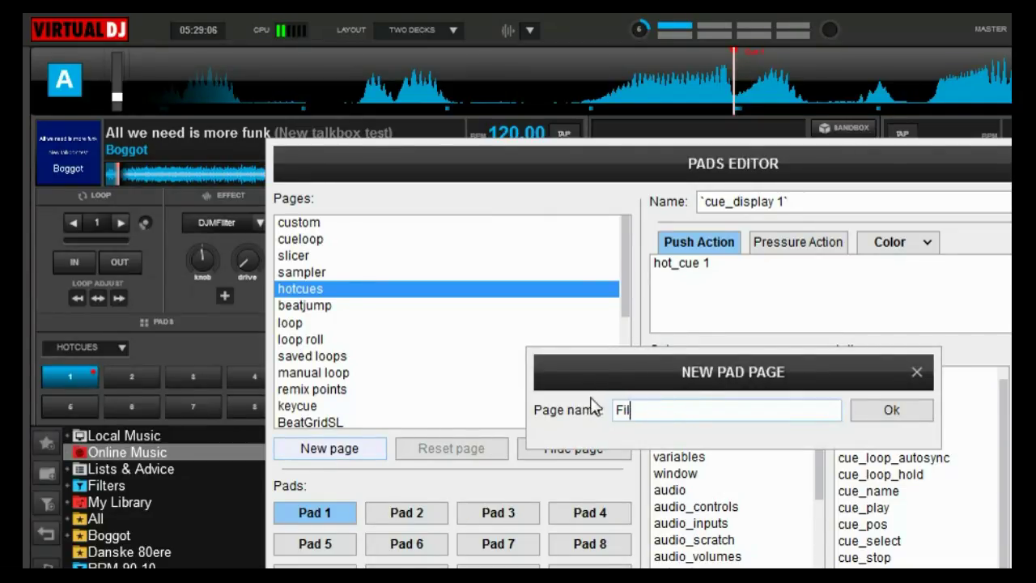
type("ter ColorFX")
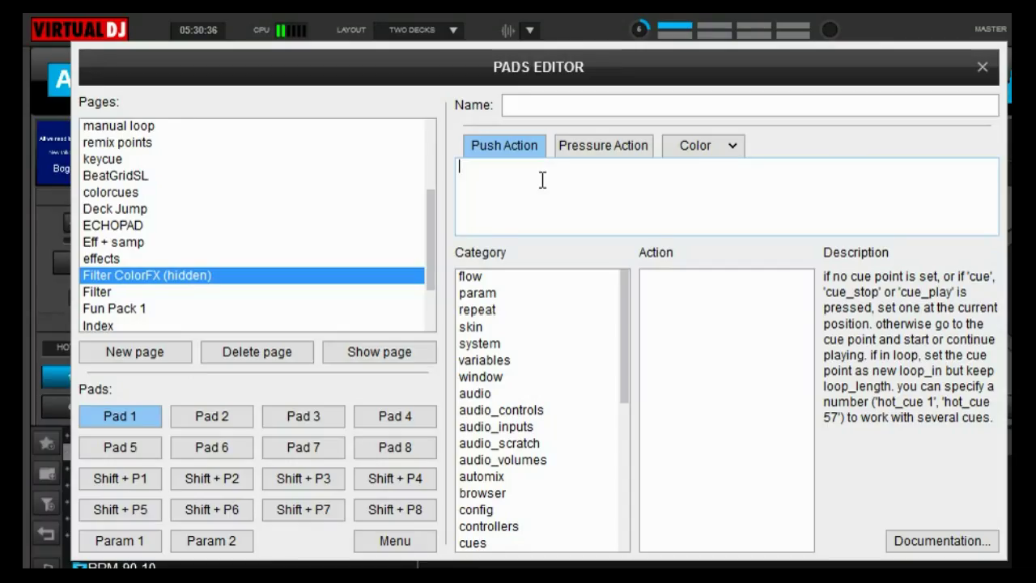
Step: Set Pad 1's push action to effect_active 'colorfx' && effect_select 'colorfx' 'echo' & effect_colorslider 'colorfx' 50%
key("ctrl+v")
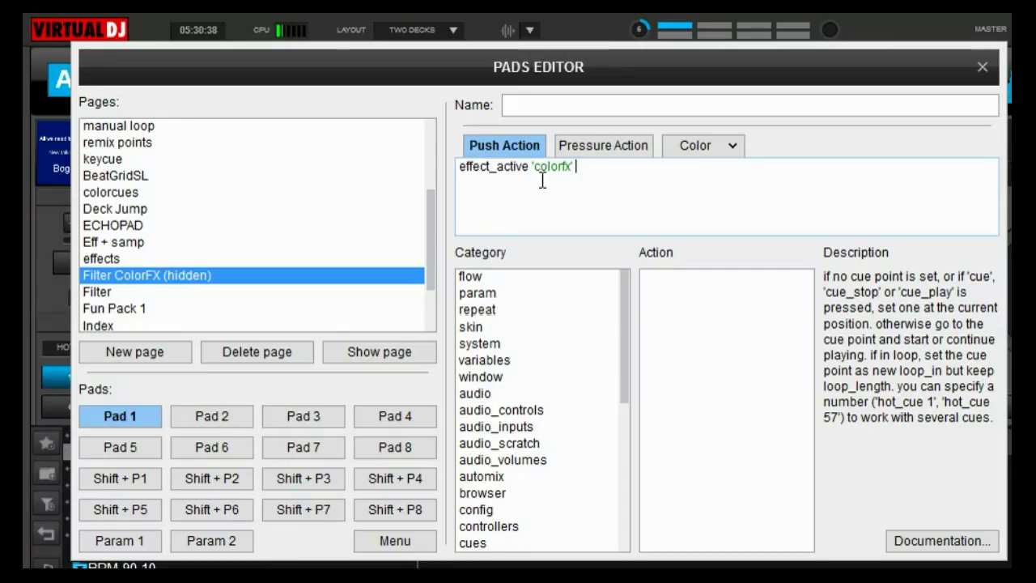
type("&& effect_select 'colorfx")
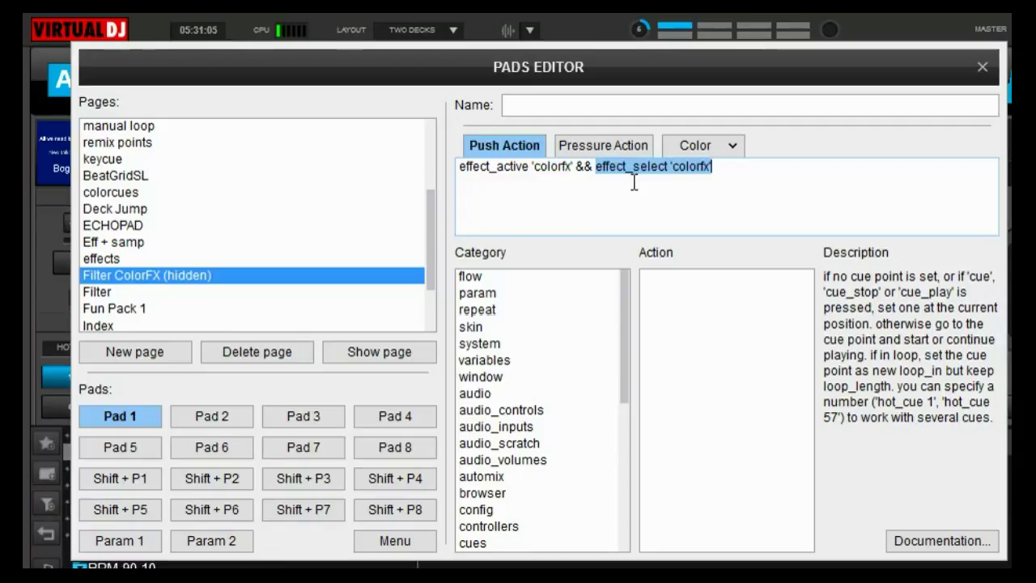
key("End")
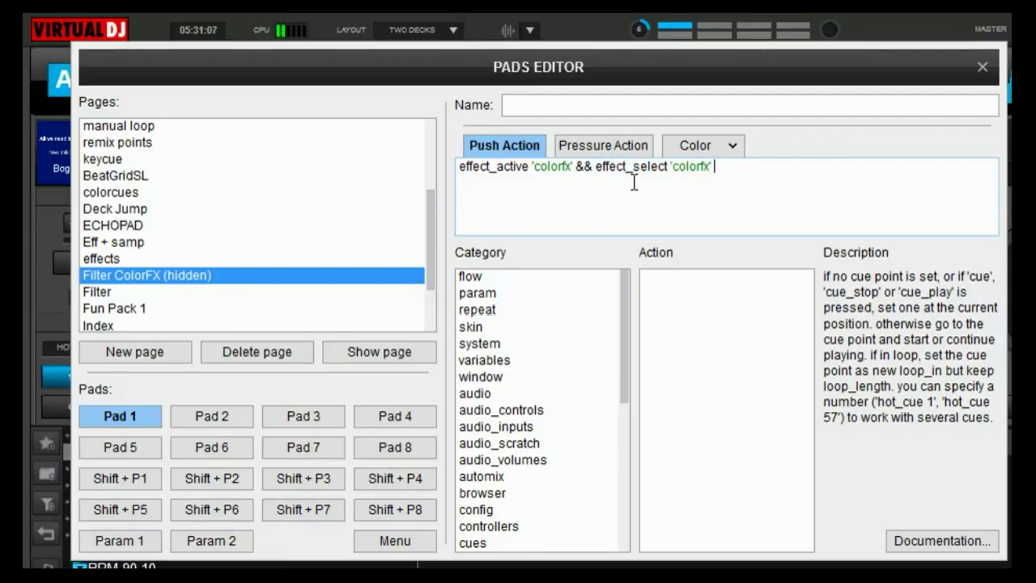
type("'echo' &")
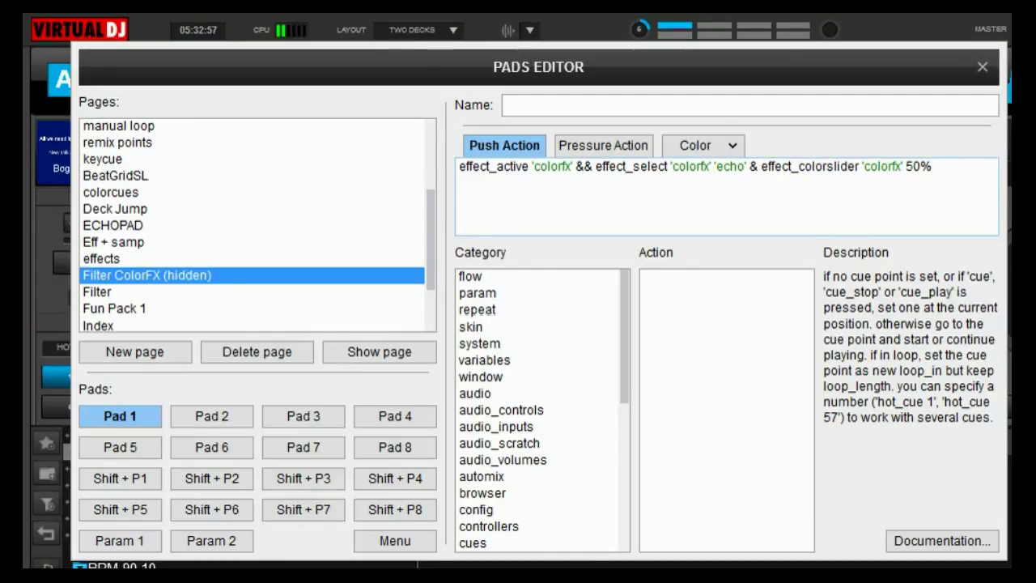
left_click_drag(933, 166, 758, 166)
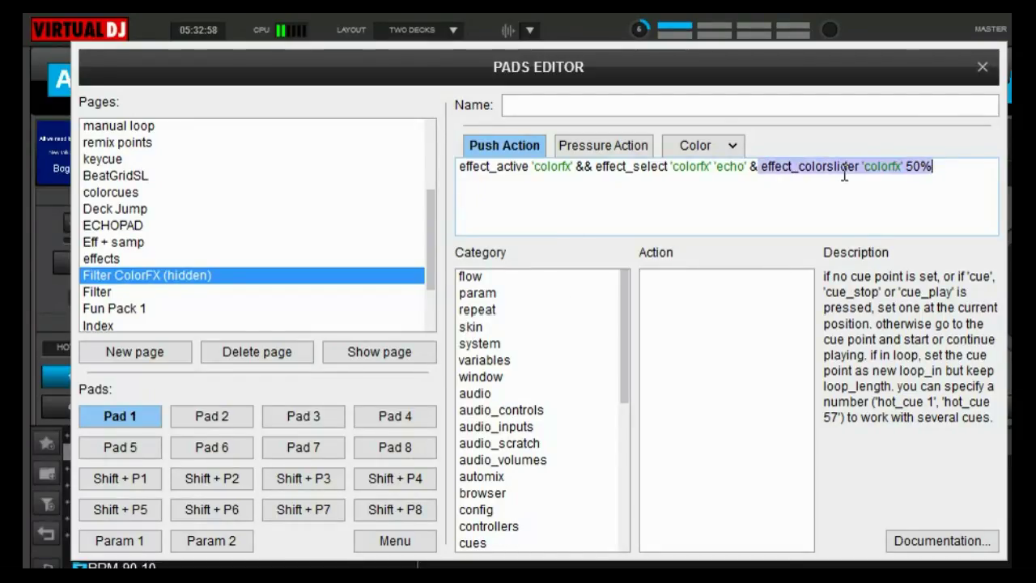
Step: Copy Pad 1's whole push action and name the pad Echo
left_click_drag(932, 166, 431, 144)
key("ctrl+c")
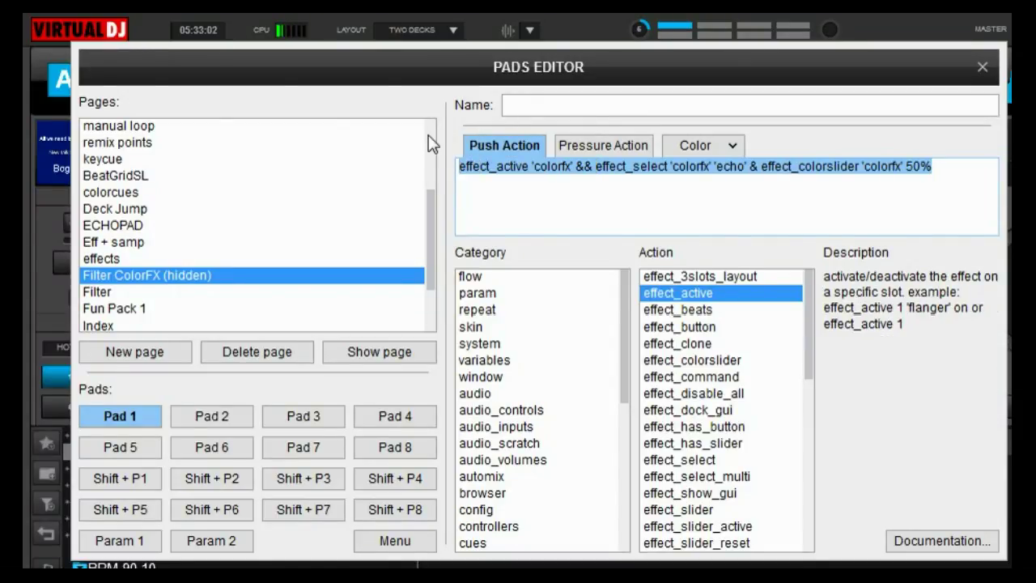
left_click(649, 105)
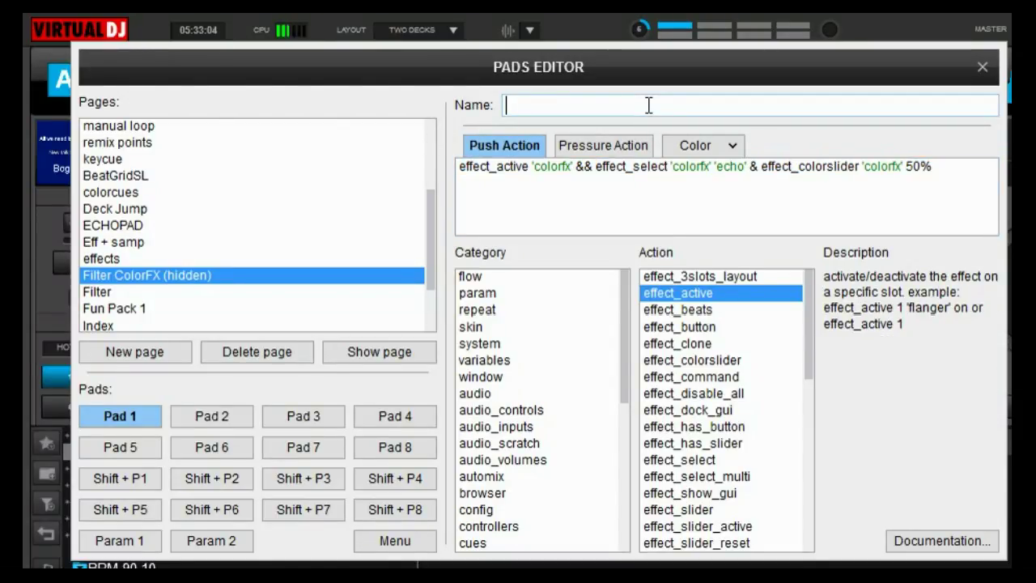
type("Echo")
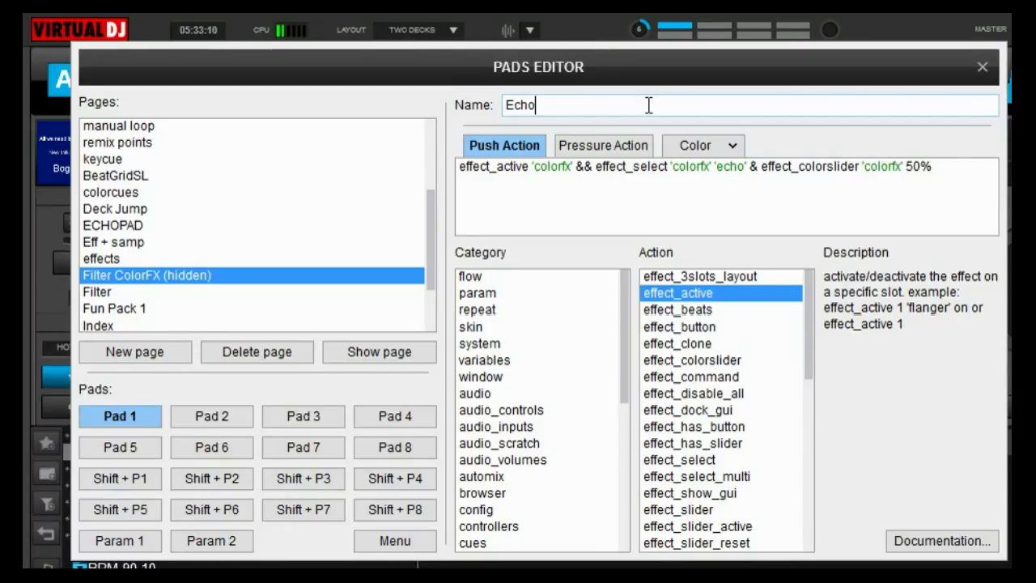
Step: Paste the copied action into Pad 2, replace 'echo' with 'flanger' and name the pad Flanger
left_click(204, 415)
left_click(494, 220)
key("ctrl+v")
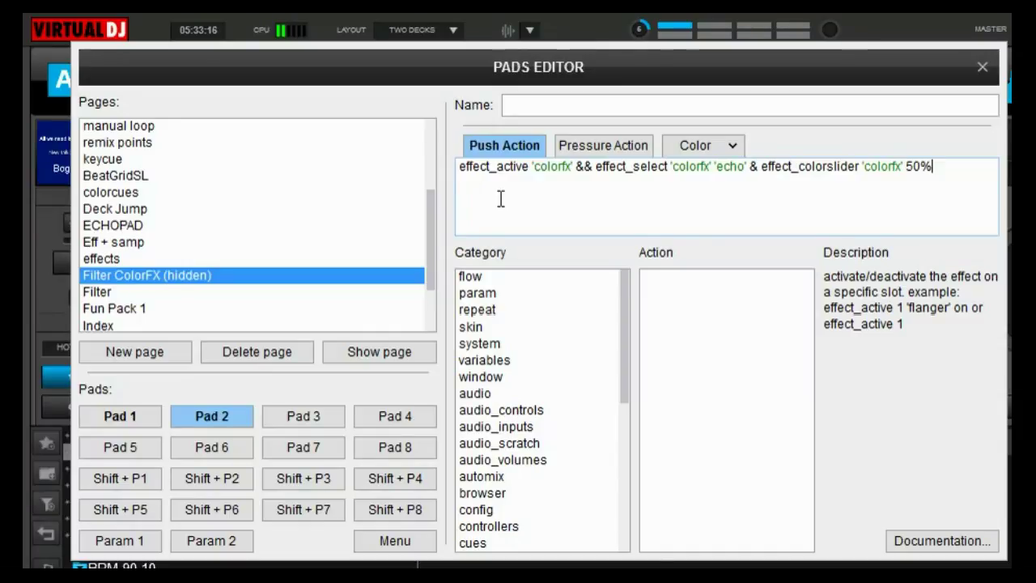
key("Left")
key("Left")
key("Left")
key("Left")
key("Left")
key("Left")
key("Left")
key("Left")
key("Left")
key("Left")
key("Left")
key("Left")
key("Left")
key("Left")
key("Left")
key("Left")
key("Left")
key("Left")
key("Left")
key("Left")
key("Left")
key("Left")
key("Left")
key("shift+Right")
key("shift+Right")
key("shift+Right")
key("shift+Right")
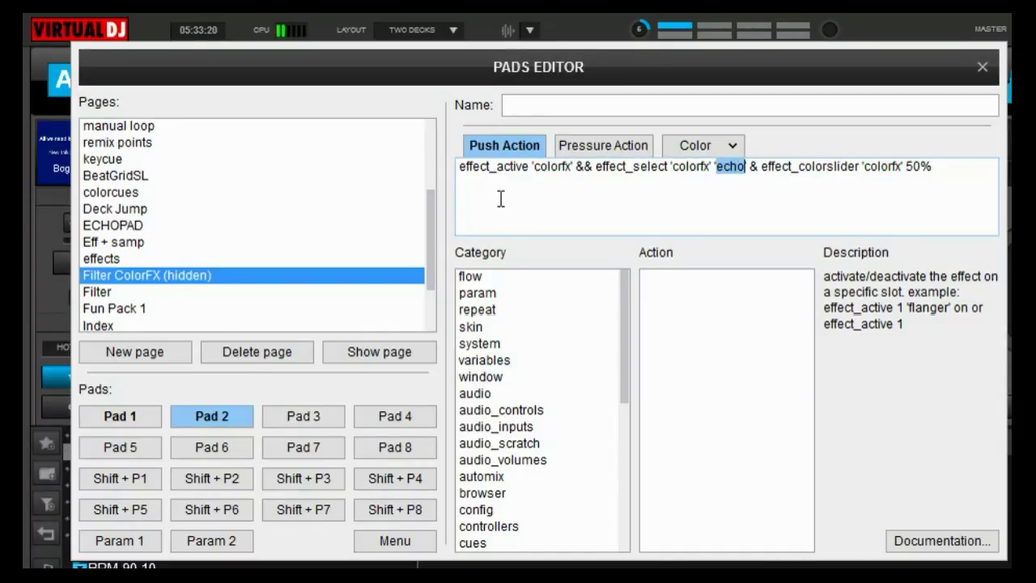
type("flanger")
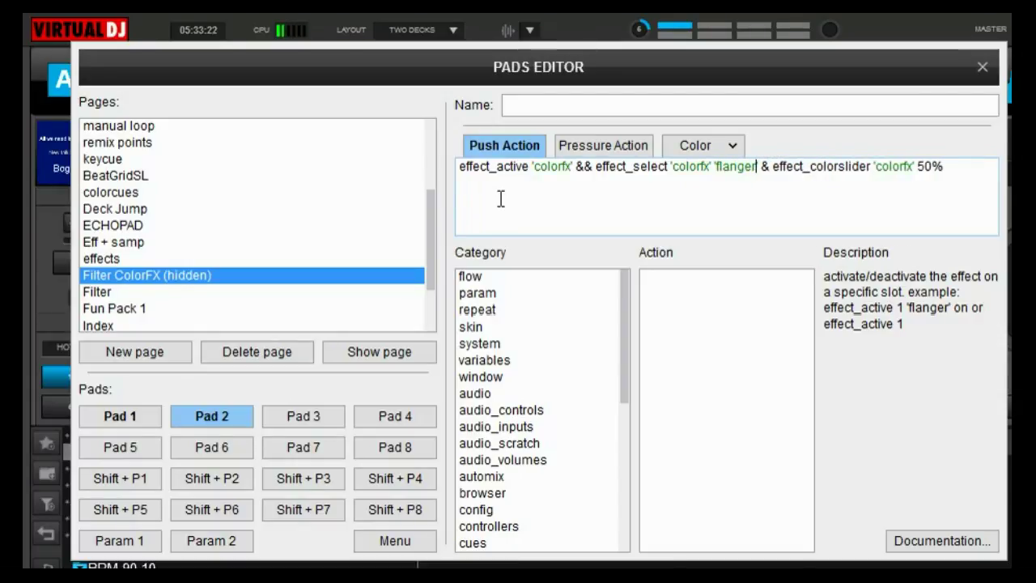
left_click(575, 103)
type("Flanger")
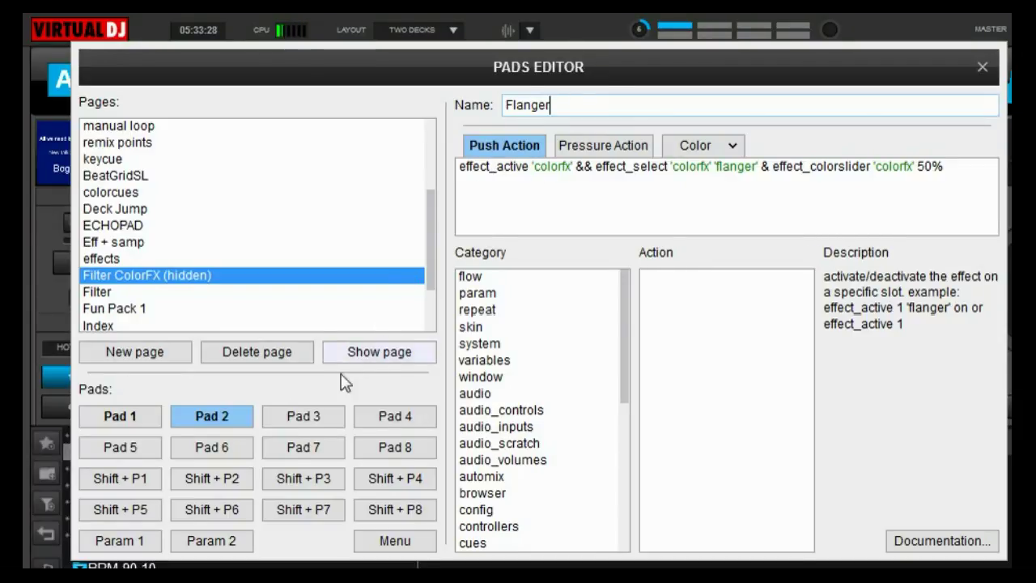
Step: Paste the copied action into Pad 3, replace 'echo' with 'pitch' and name the pad Pitch
left_click(312, 418)
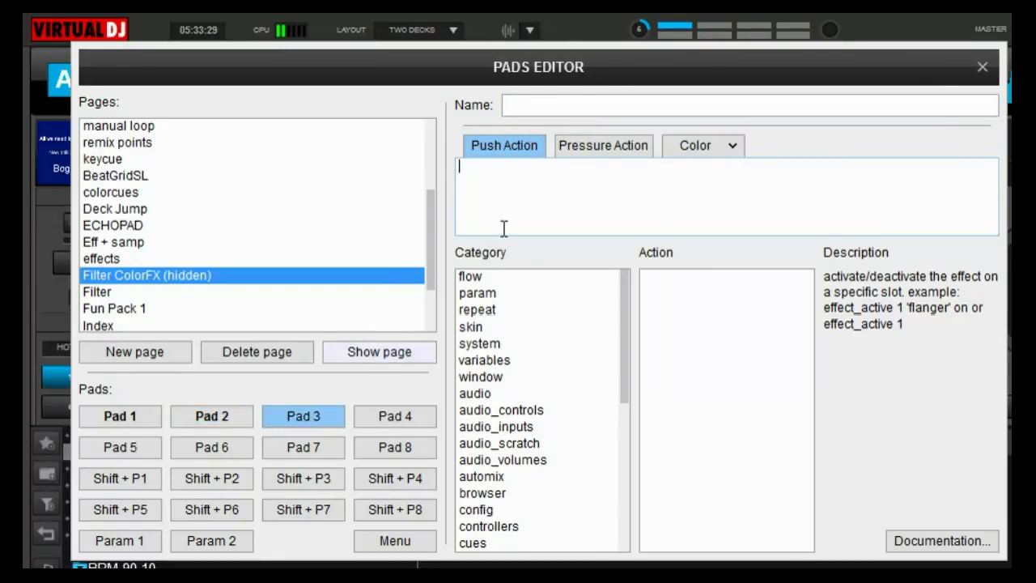
left_click(541, 183)
key("ctrl+v")
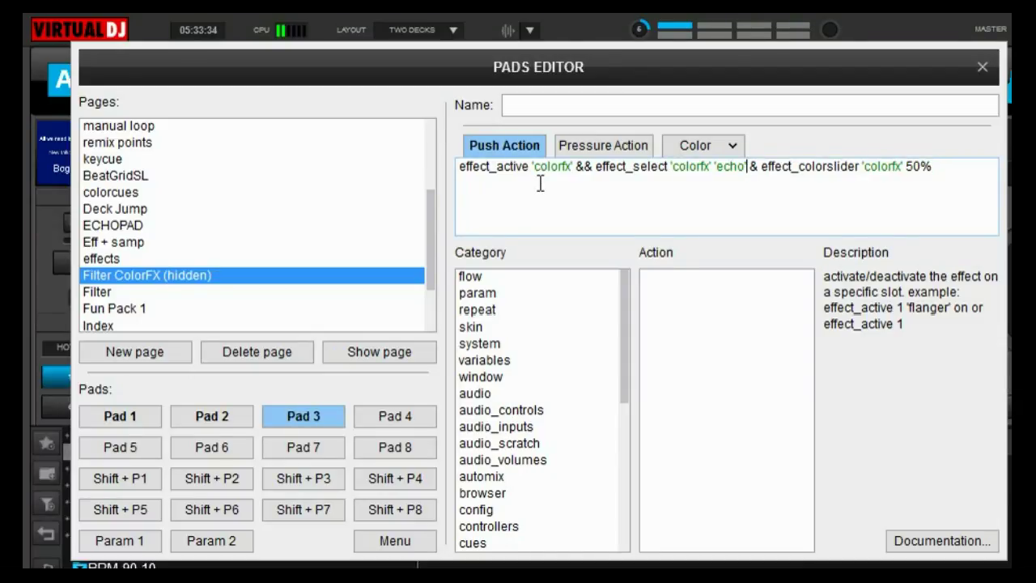
key("shift+Left")
key("shift+Left")
key("shift+Left")
key("shift+Left")
key("shift+Left")
key("shift+Left")
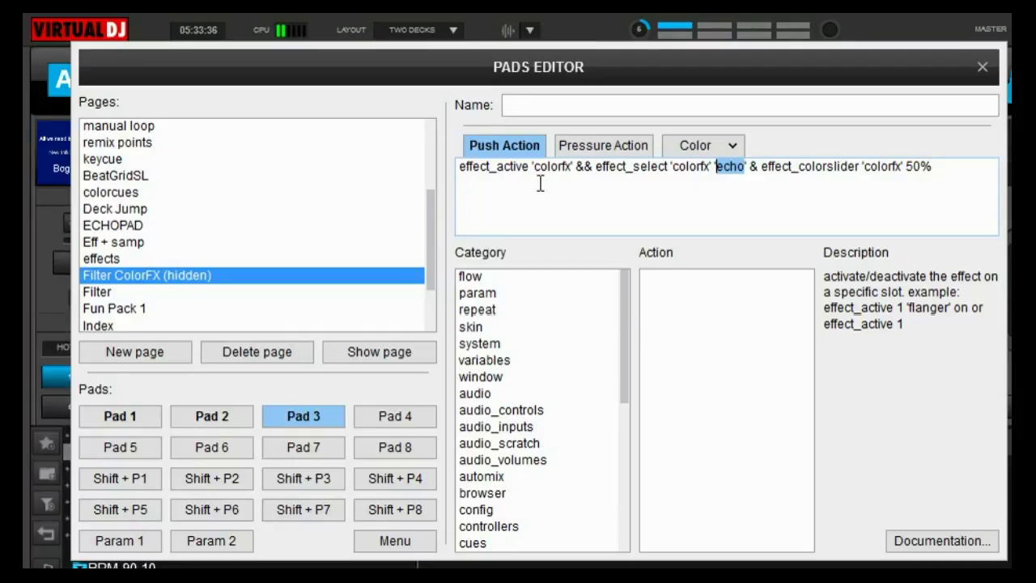
type("'pitch'")
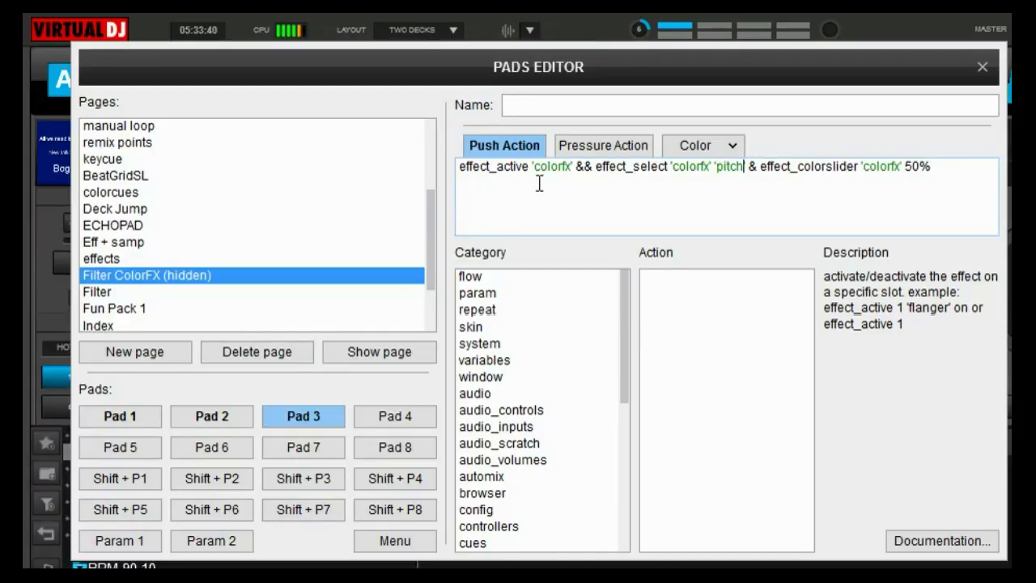
left_click(557, 105)
type("Pitch")
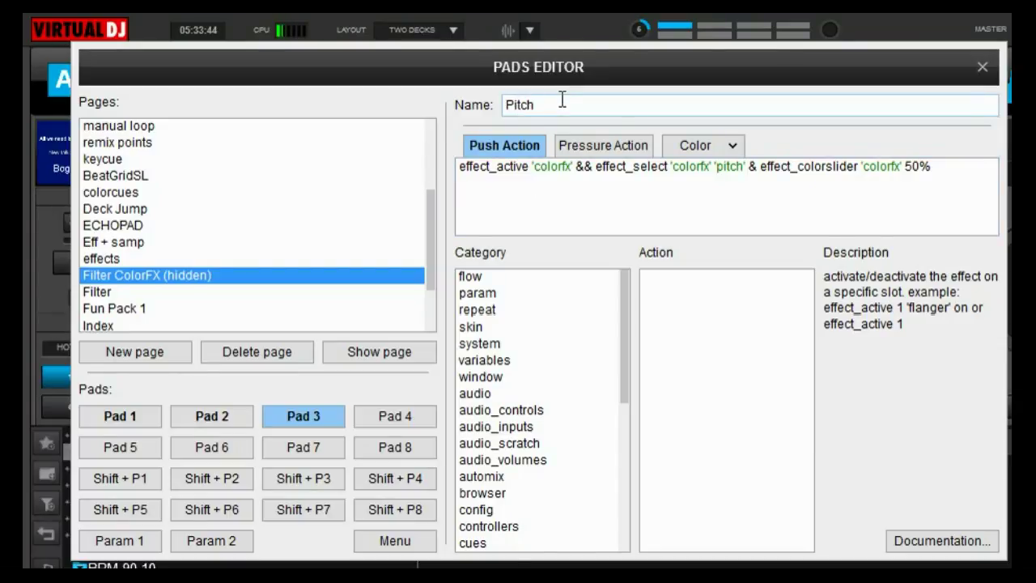
Step: Paste the copied action into Pad 4, replace 'echo' with 'reverb' and name the pad Reverb
left_click(395, 416)
key("ctrl+v")
key("shift+Left")
key("shift+Left")
key("shift+Left")
key("shift+Left")
key("shift+Left")
key("shift+Left")
key("shift+Left")
type("'reverb'")
left_click(572, 103)
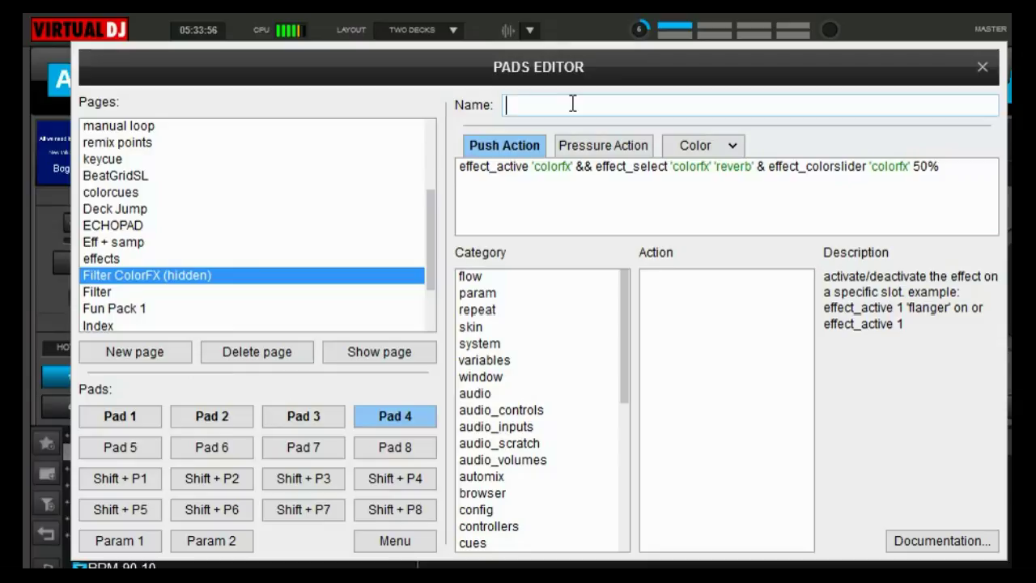
type("Reverb")
Step: Paste the copied action into Pad 5, replace 'echo' with 'spiral' and name the pad Spiral
left_click(129, 447)
key("ctrl+v")
key("shift+Left")
key("shift+Left")
key("shift+Left")
key("shift+Left")
key("shift+Left")
key("shift+Left")
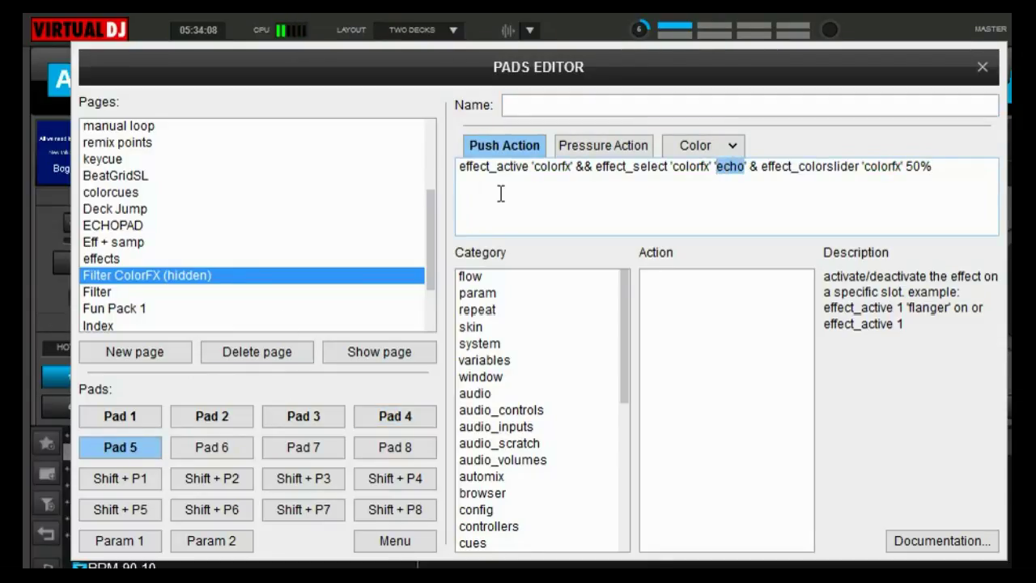
type("'spiral'")
left_click(555, 104)
type("Spiral")
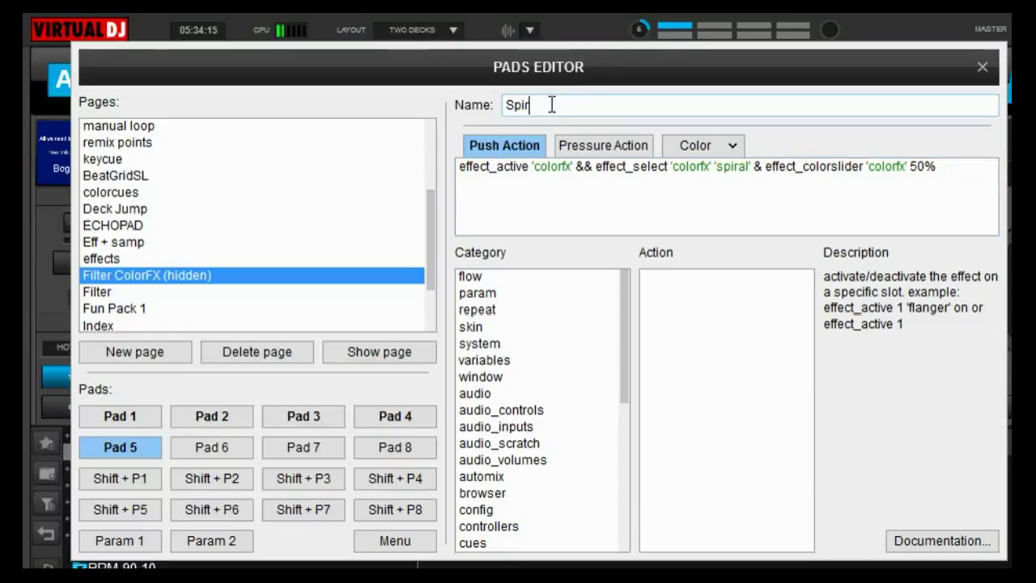
Step: Paste the copied action into Pad 6, replace 'echo' with 'distortion' and name the pad Distortion
left_click(219, 450)
key("ctrl+v")
left_click_drag(594, 168, 726, 180)
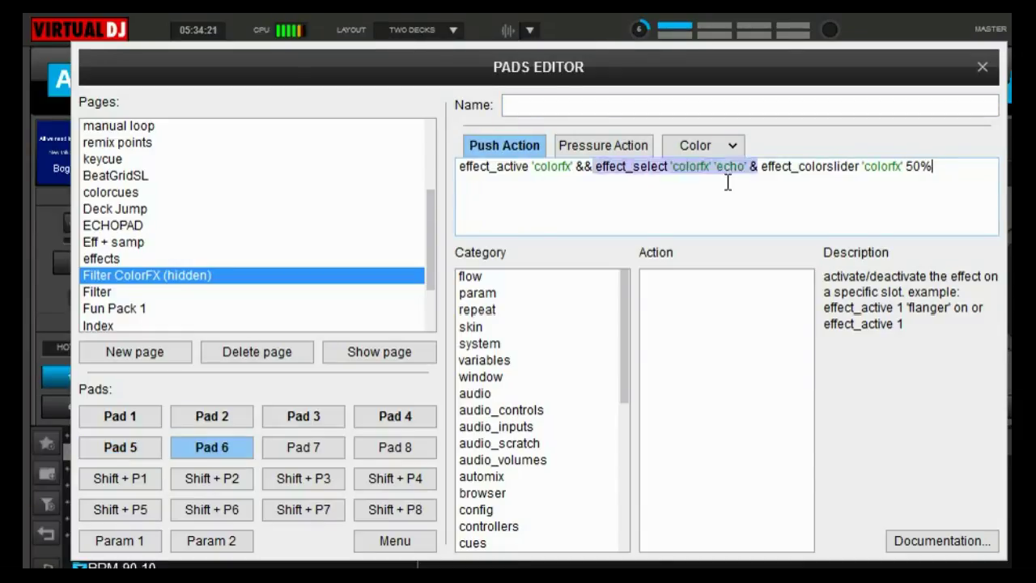
left_click(744, 167)
key("shift+Left")
key("shift+Left")
key("shift+Left")
key("shift+Left")
type("distortion")
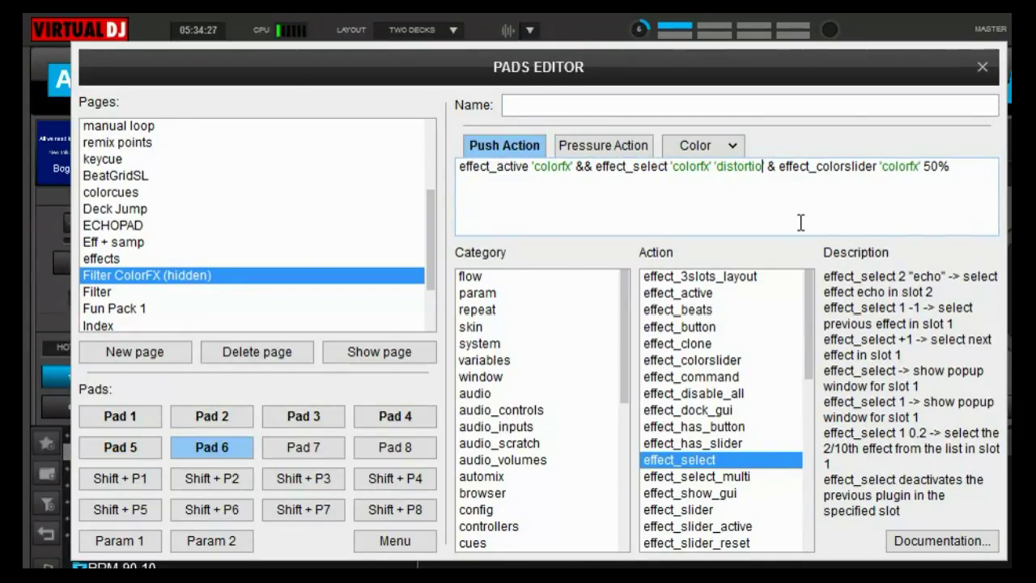
left_click(578, 105)
type("DIstortion")
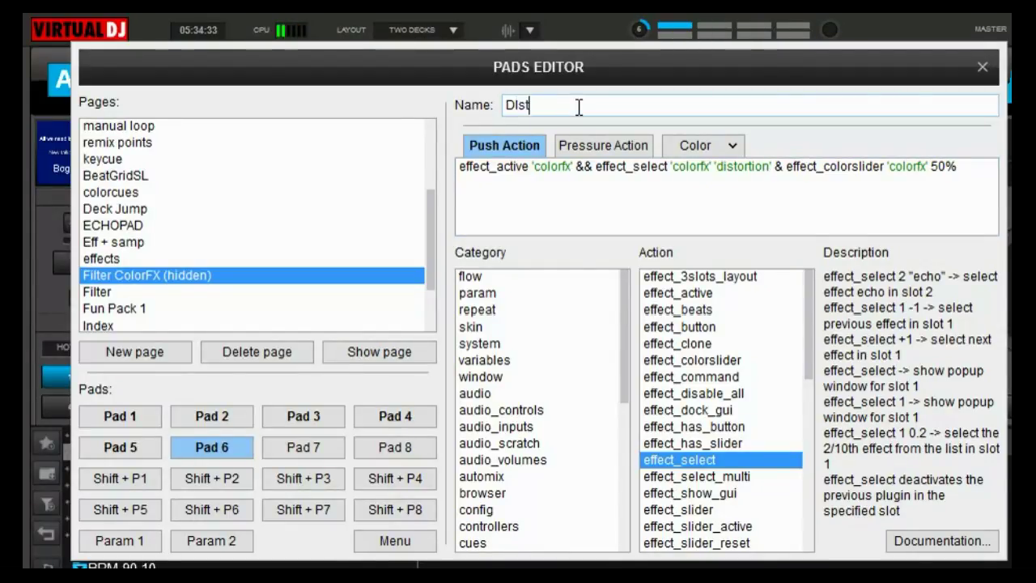
key("Left")
key("Left")
key("Left")
key("Left")
key("Left")
key("Left")
key("Left")
key("Left")
key("BackSpace")
type("i")
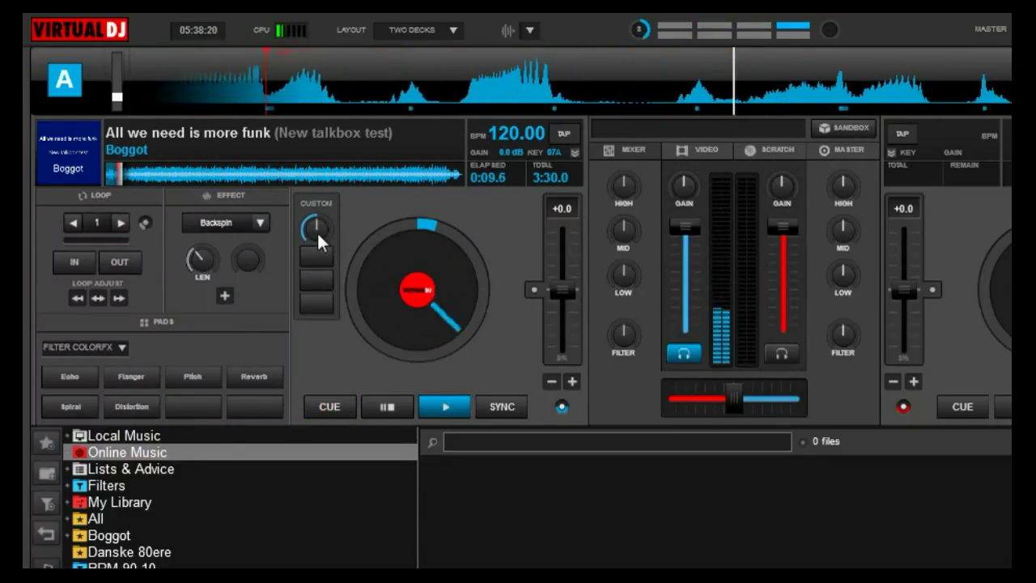
Step: Try out the custom knob on deck A with the track playing and no ColorFX pad active
left_click_drag(317, 232, 296, 219)
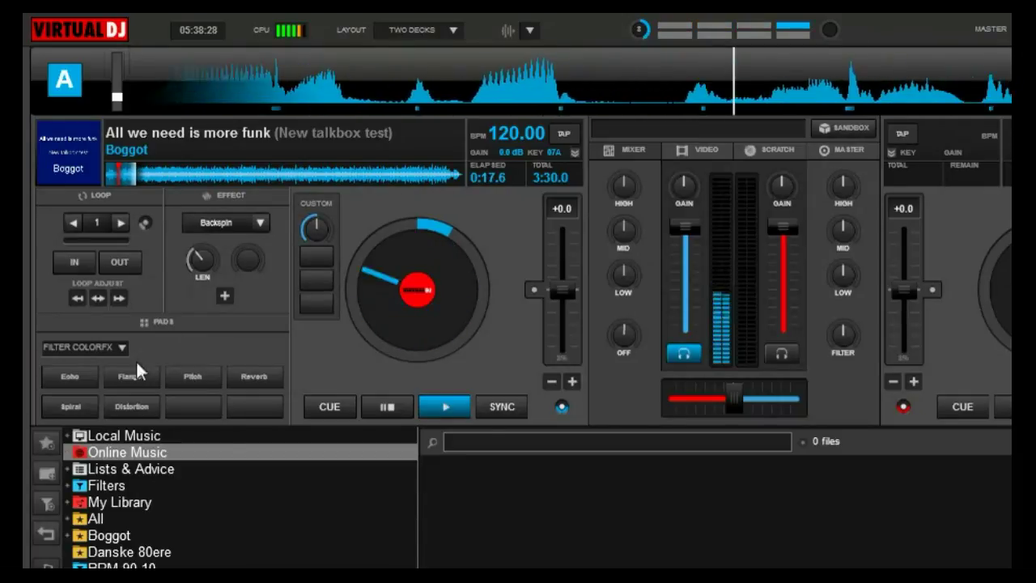
Step: Try out the Echo pad and the Flanger pad one after the other, sweeping the custom knob on deck A with each
left_click(80, 378)
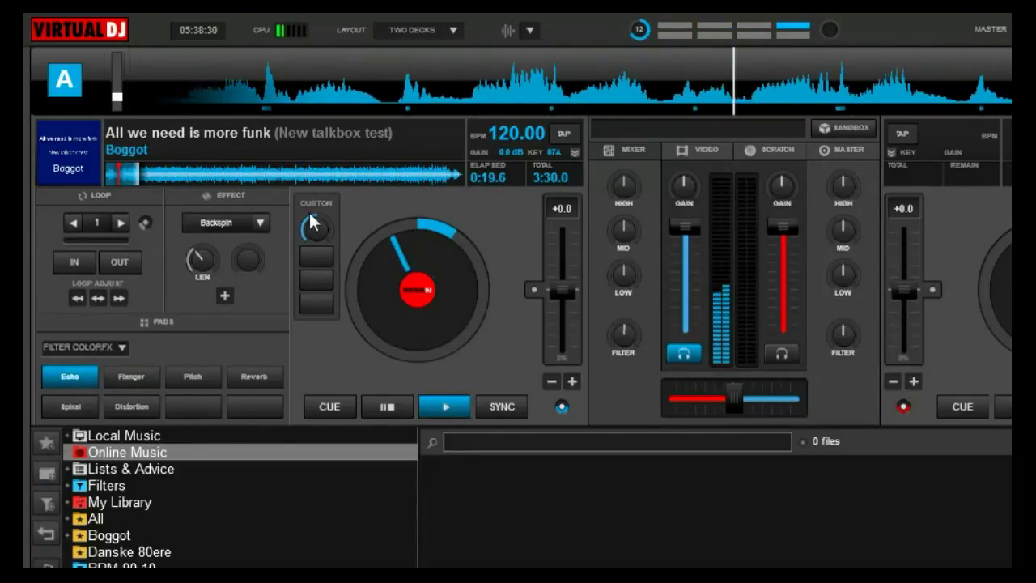
mouse_move(313, 226)
left_mouse_down()
mouse_move(309, 319)
mouse_move(317, 225)
left_mouse_up()
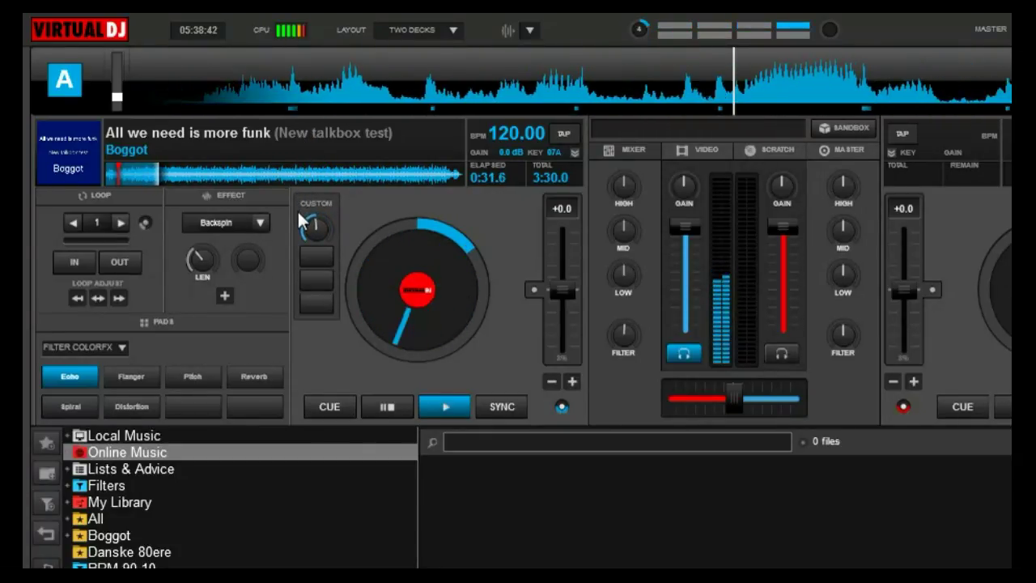
left_click(139, 377)
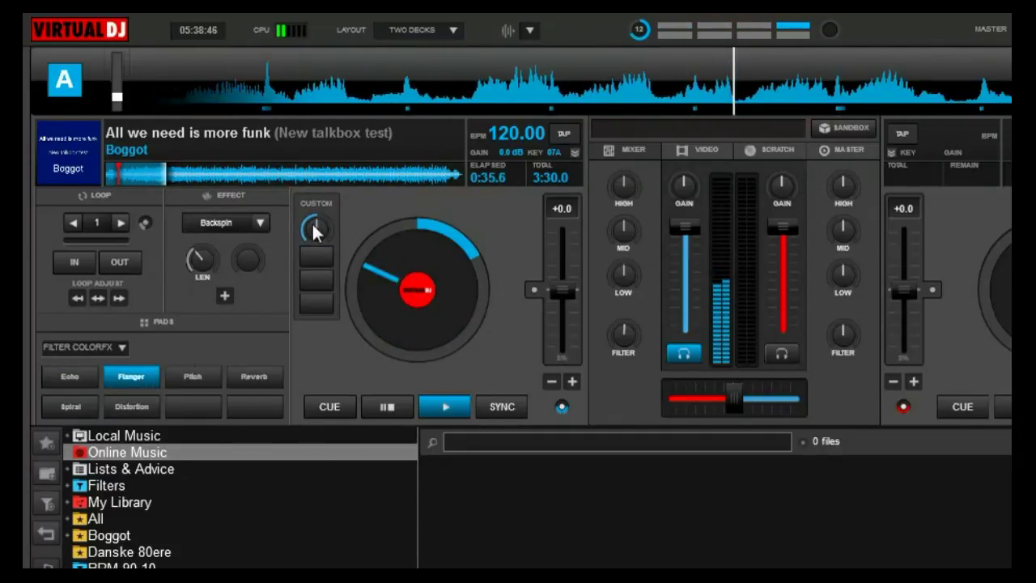
left_click_drag(307, 199, 304, 181)
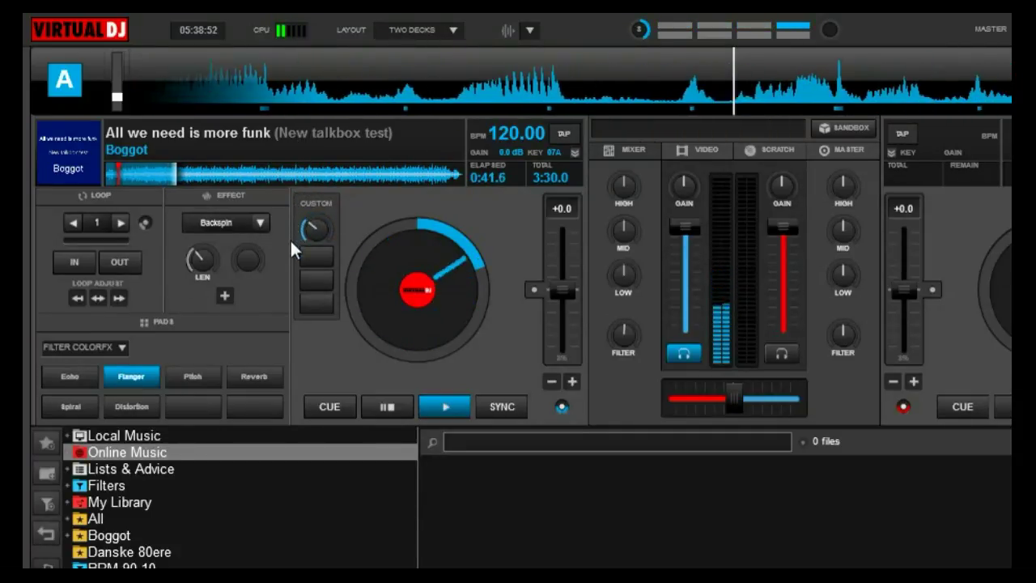
left_click_drag(290, 287, 294, 193)
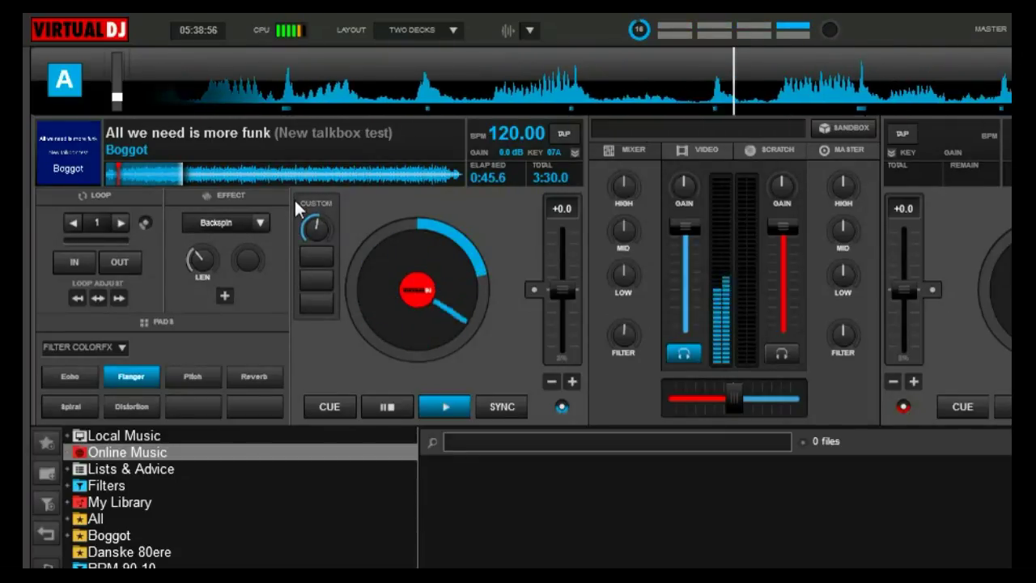
Step: Try out the Distortion, Spiral and Reverb pads in turn, sweeping the custom knob on deck A with each
left_click(132, 406)
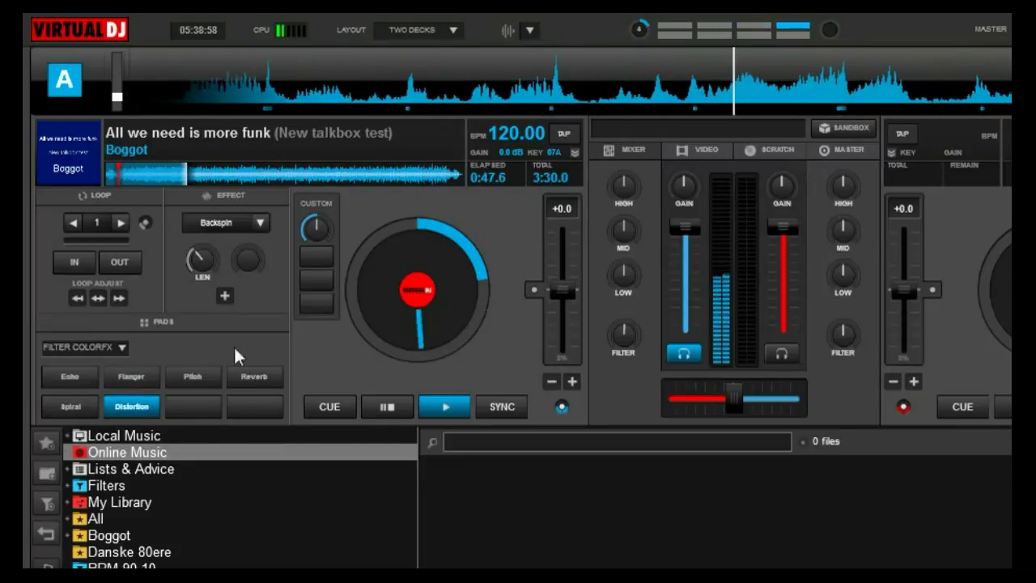
left_click_drag(312, 209, 282, 193)
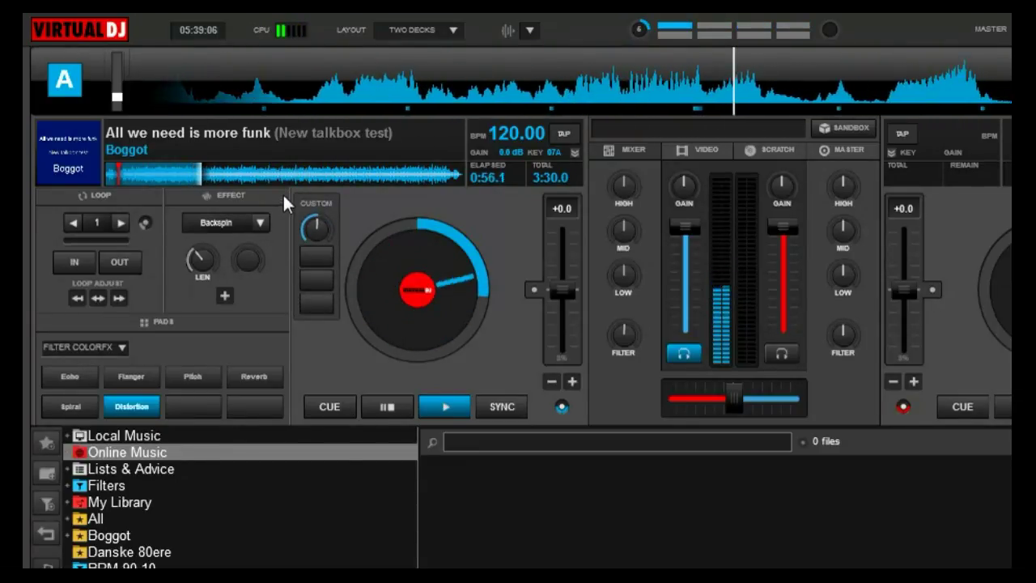
left_click(68, 402)
left_click_drag(319, 229, 288, 198)
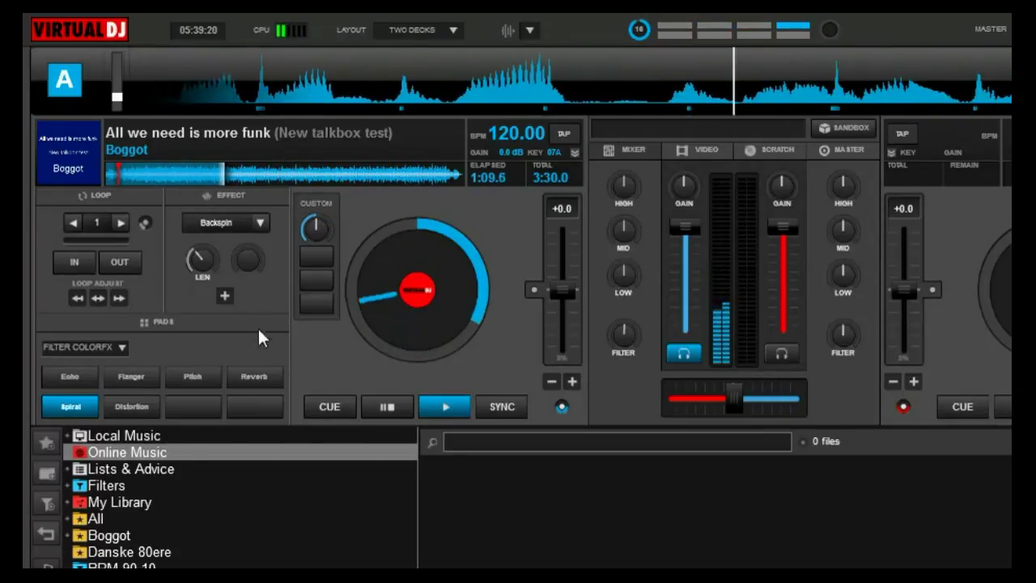
left_click(256, 377)
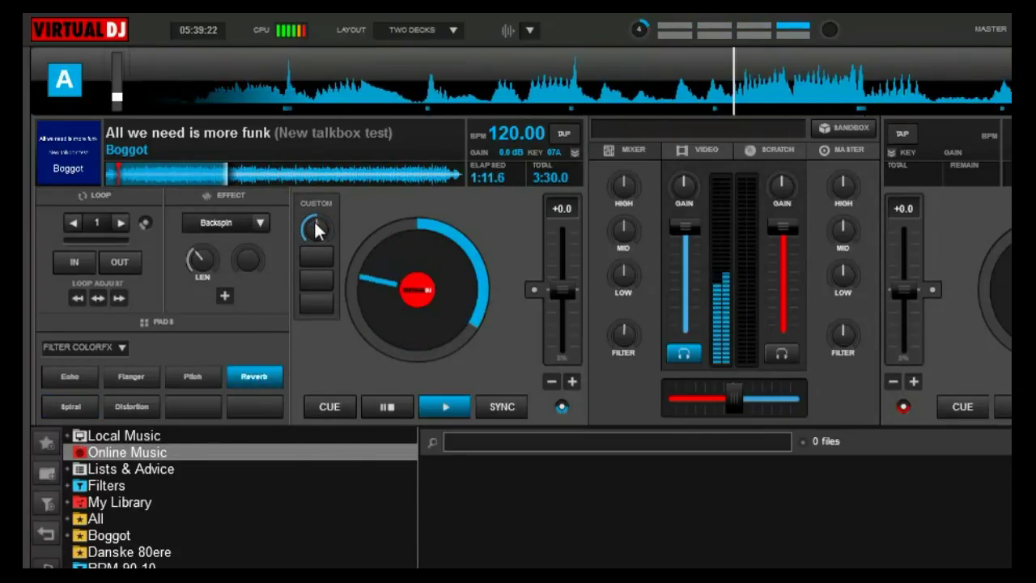
left_click_drag(315, 225, 269, 178)
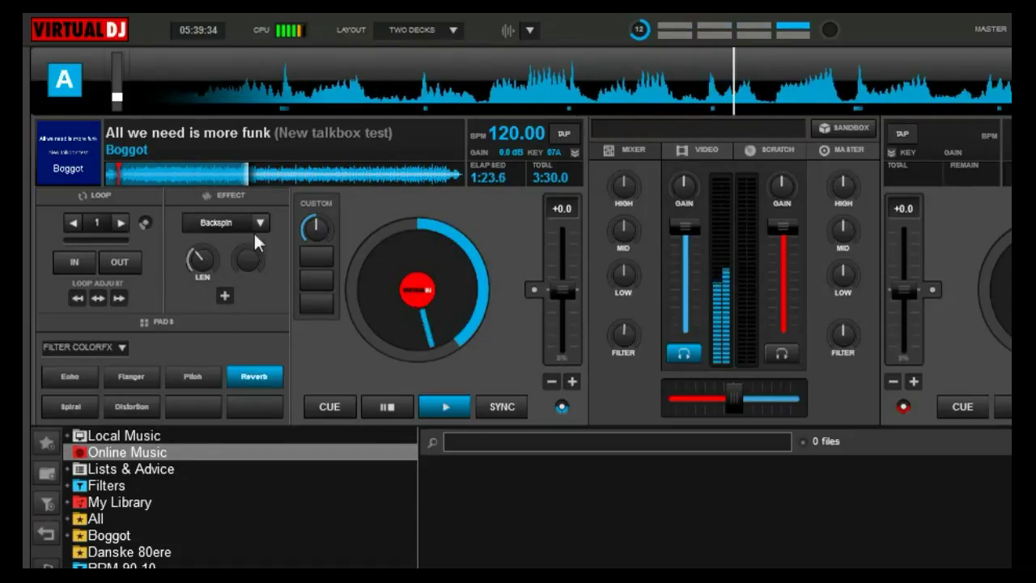
Step: Try out the Pitch pad with the custom knob in both directions, and try the knob again with the pad switched off
left_click(200, 374)
left_click_drag(313, 227, 309, 275)
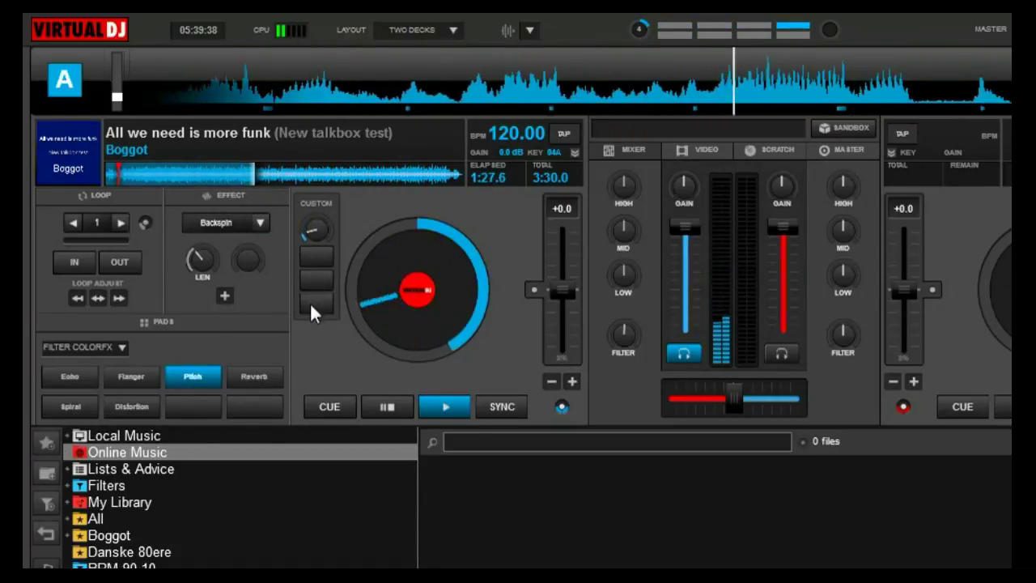
left_click_drag(300, 240, 285, 141)
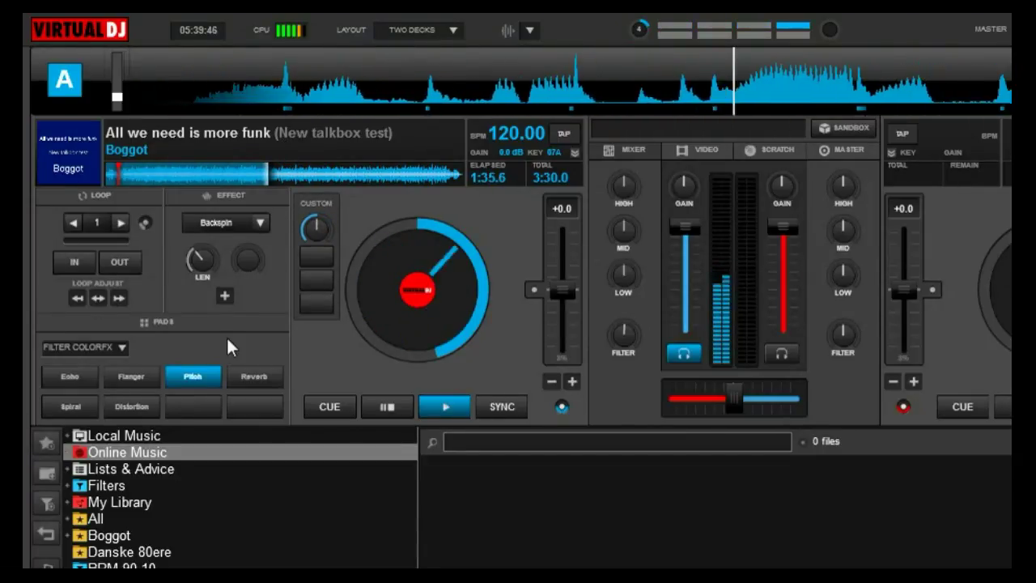
left_click(197, 375)
left_click_drag(316, 230, 308, 132)
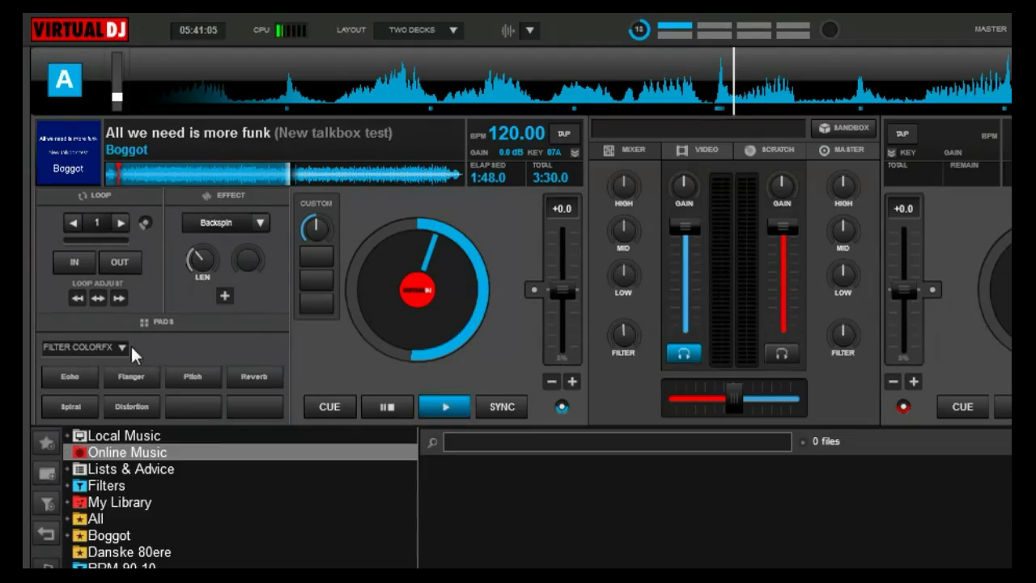
Step: In the pads editor, paste the copied action into Pad 7, change it to 'filter sbdj' and 25%, and name the pad Filter SBDJ
left_click(124, 349)
left_click(158, 283)
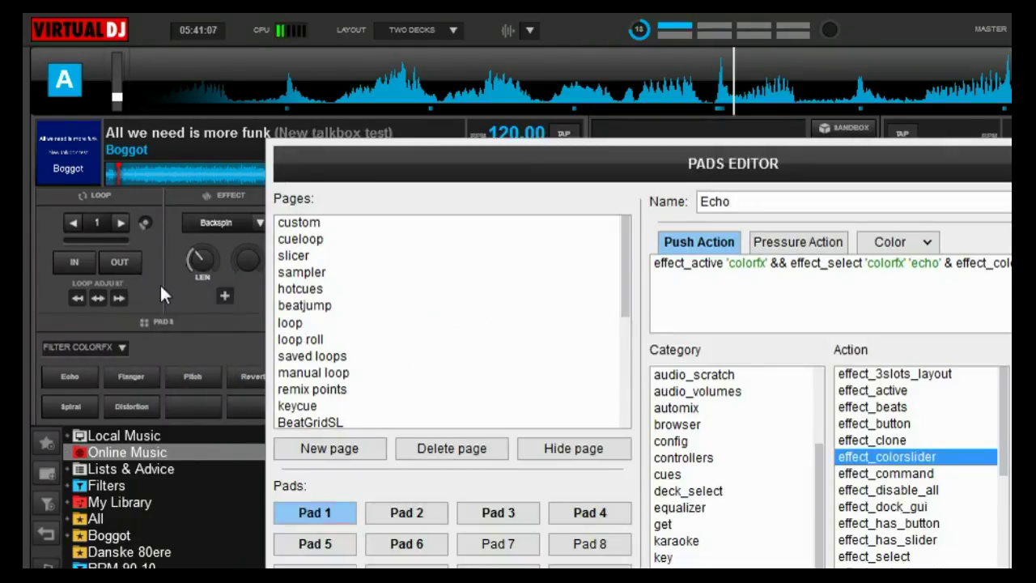
left_click_drag(363, 177, 154, 109)
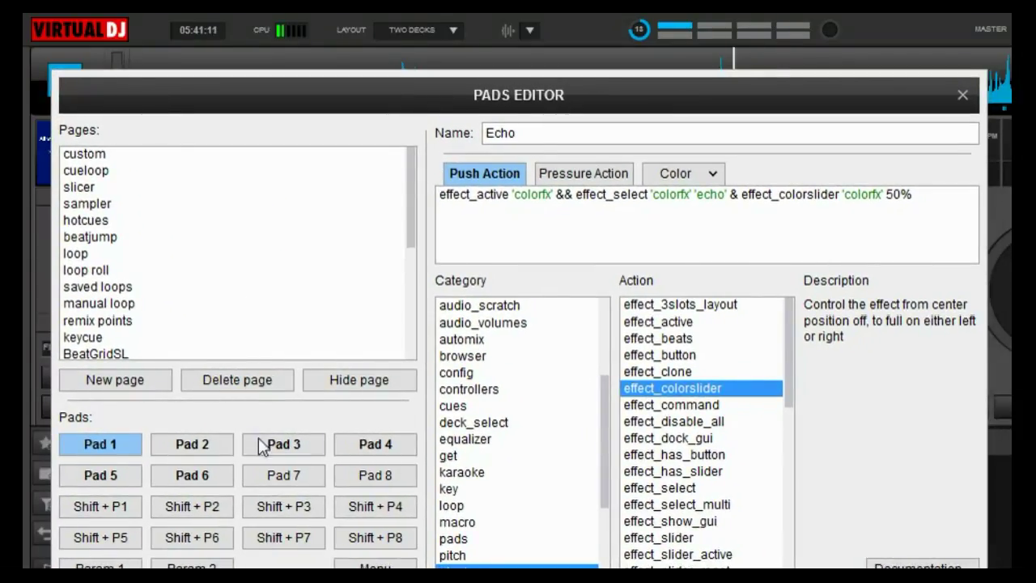
left_click(276, 475)
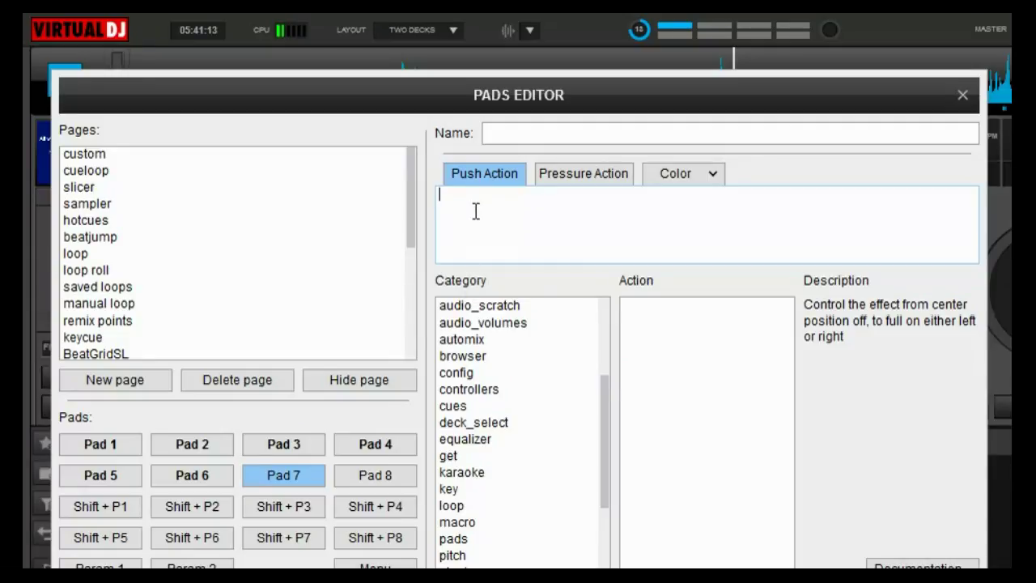
type("effect_active 'colorfx' && effect_select 'colorfx' 'echo' & effect_colorslider 'colorfx' 50%")
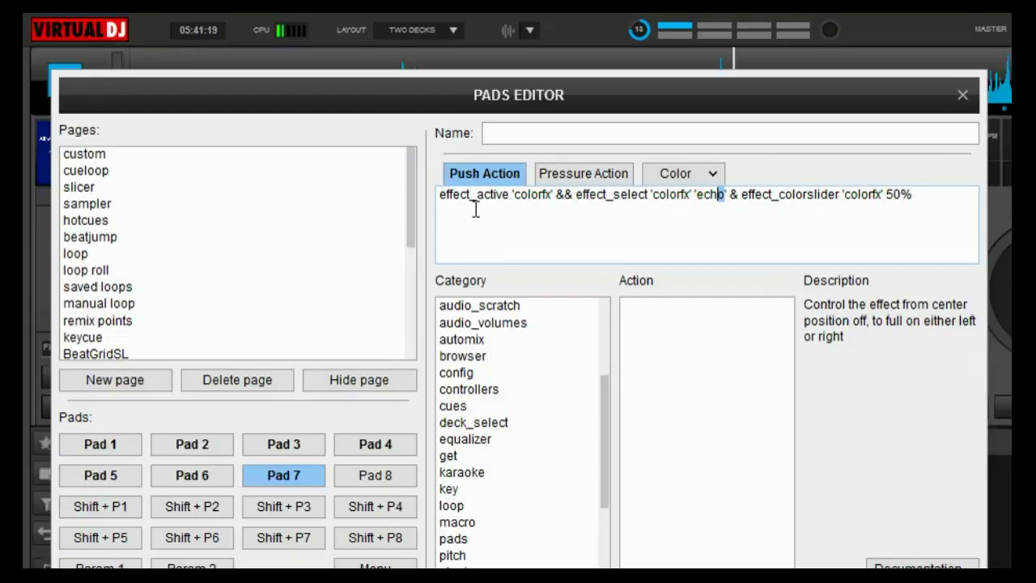
type("filter")
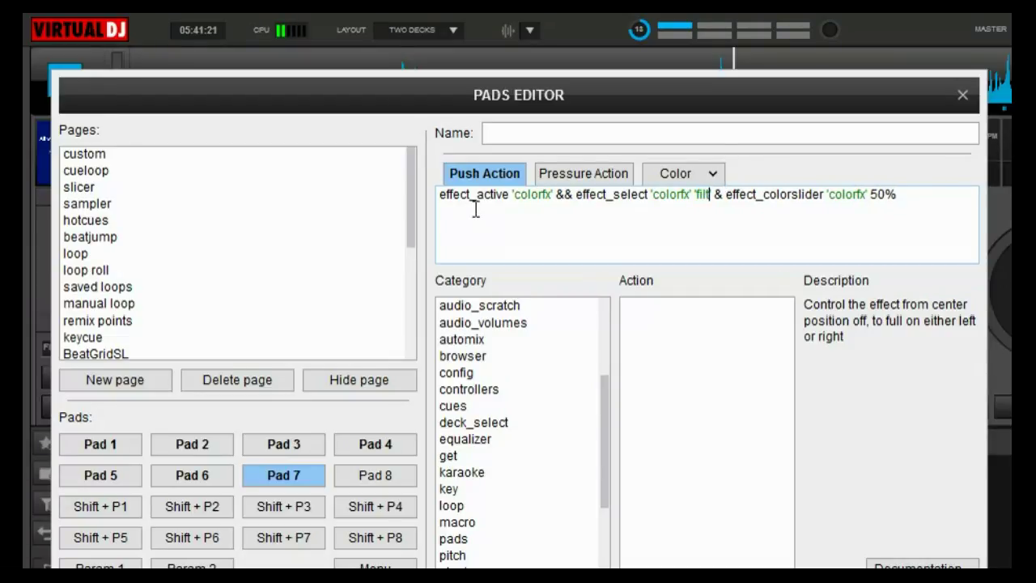
type(" sbdj")
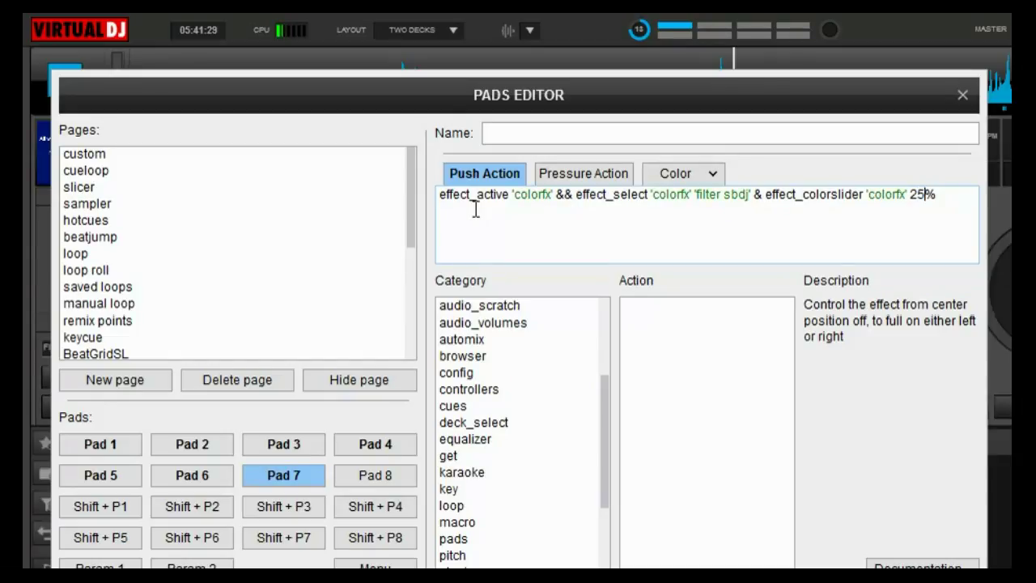
left_click(502, 127)
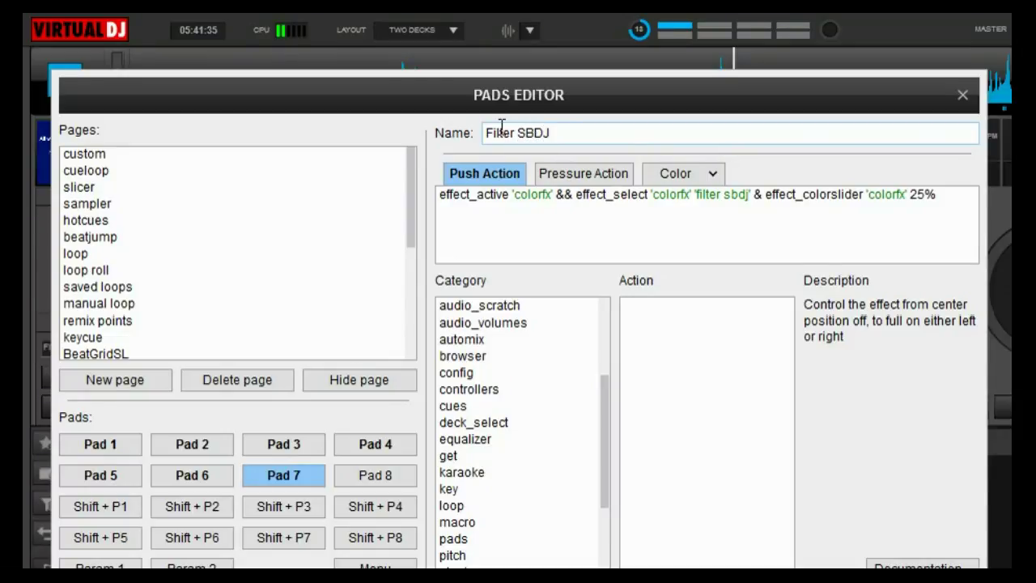
Step: Paste the copied action into Pad 8, change it to 'filterroll' and 25%, name the pad Filter Roll and close the editor
left_click(391, 479)
type("effect_active 'colorfx' && effect_select 'colorfx' 'echo' & effect_colorslider 'colorfx' 50%")
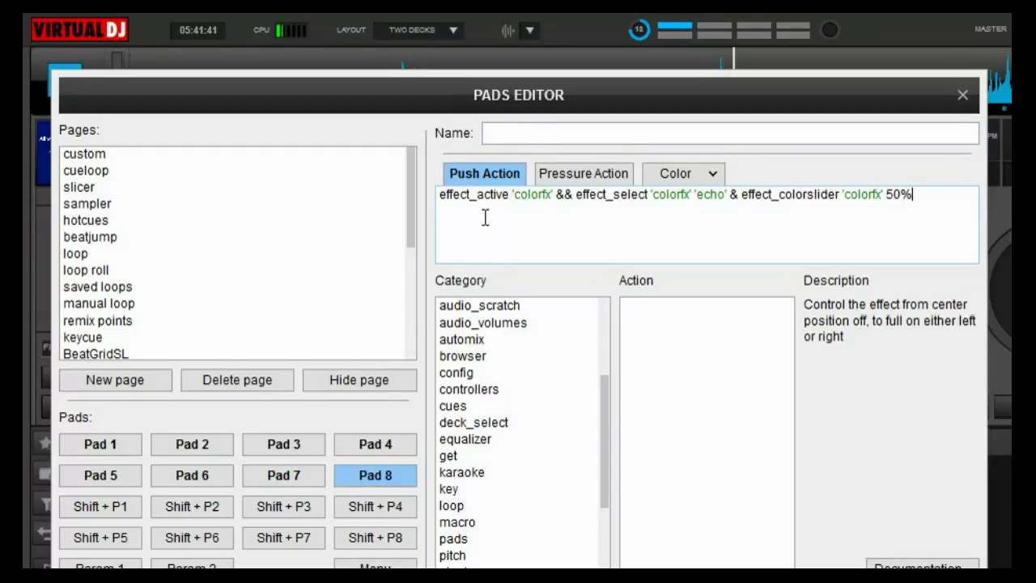
left_click(700, 204)
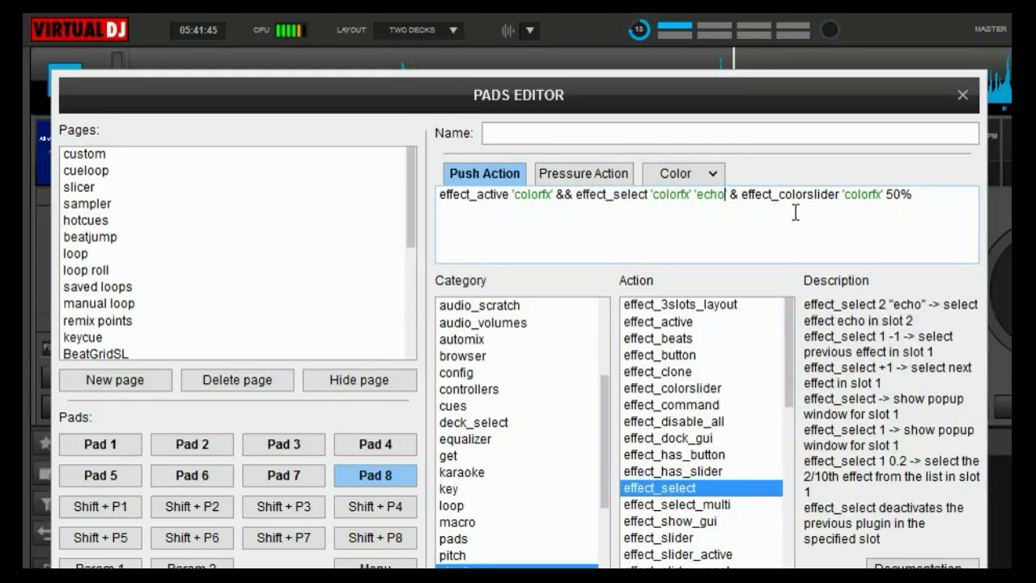
type("filter")
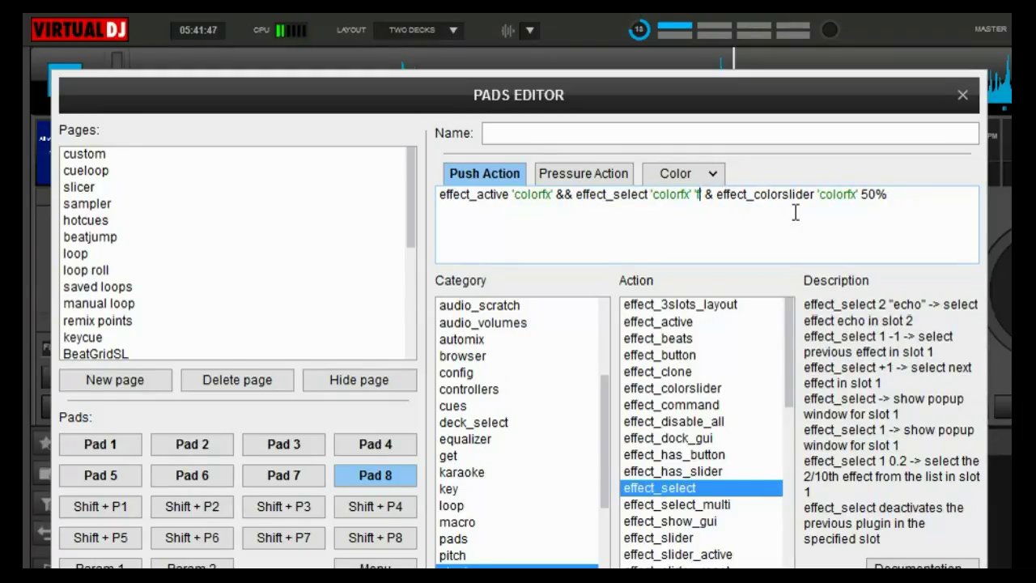
type("roll")
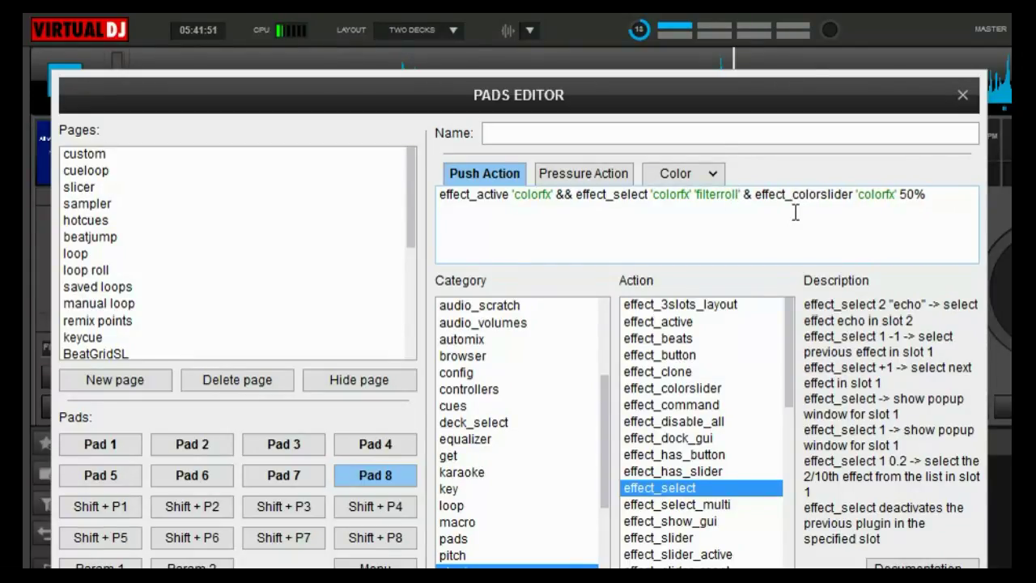
left_click(900, 197)
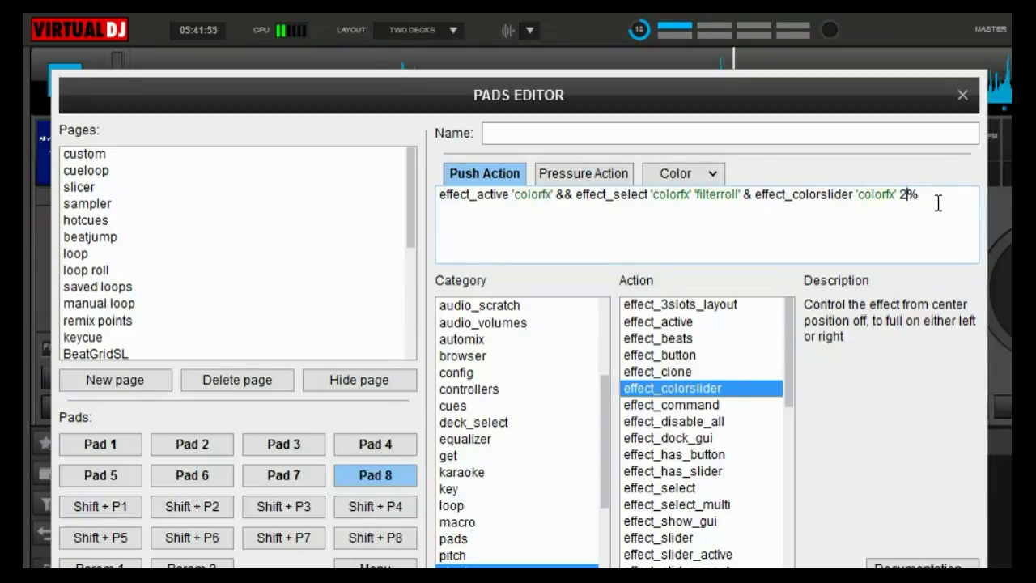
left_click(894, 136)
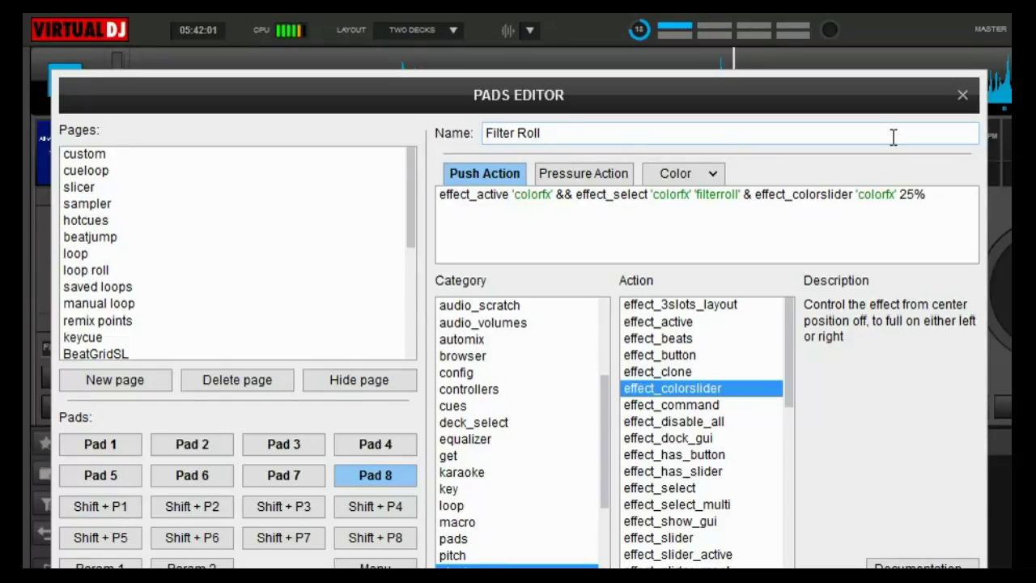
left_click(955, 98)
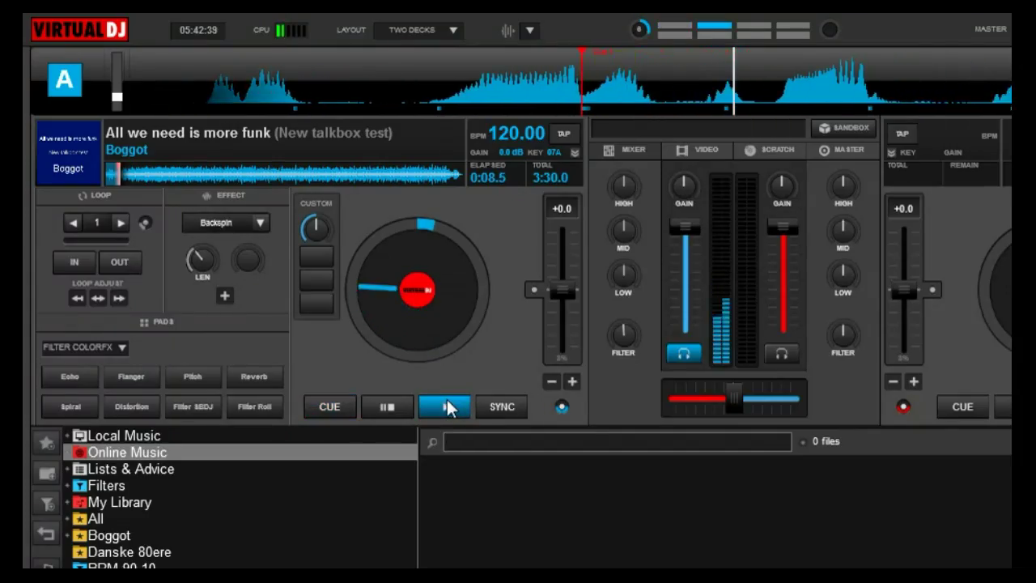
Step: Try out the Filter SBDJ pad, switch it off, and try out the Filter Roll pad with the custom knob, resetting the knob at the end
left_click(198, 405)
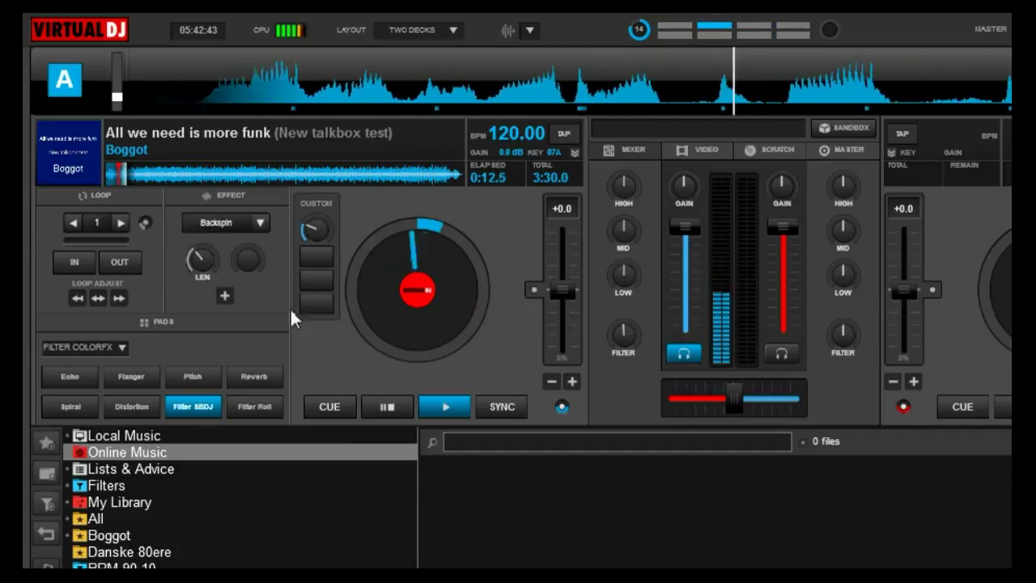
left_click_drag(313, 221, 293, 203)
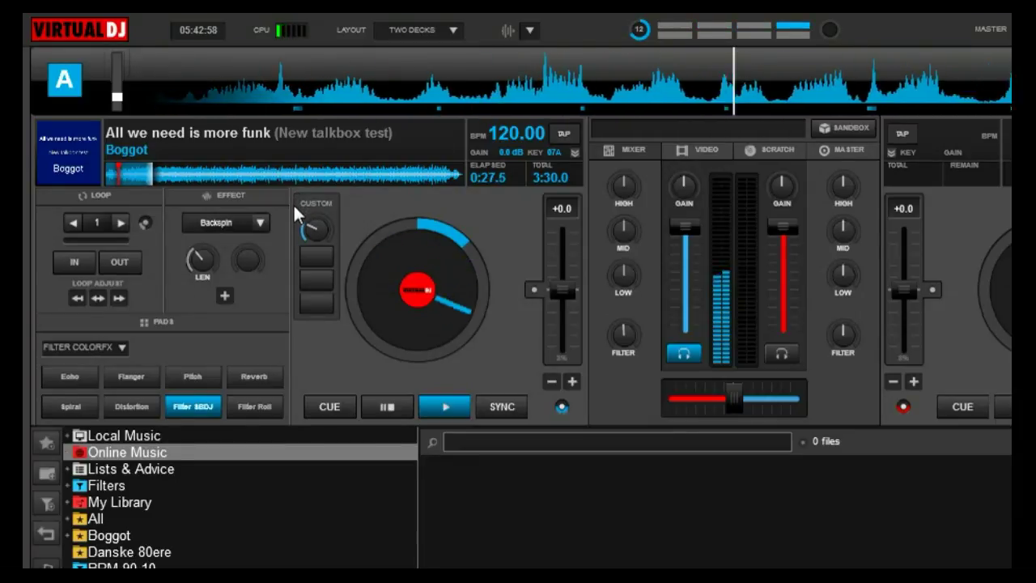
left_click(199, 406)
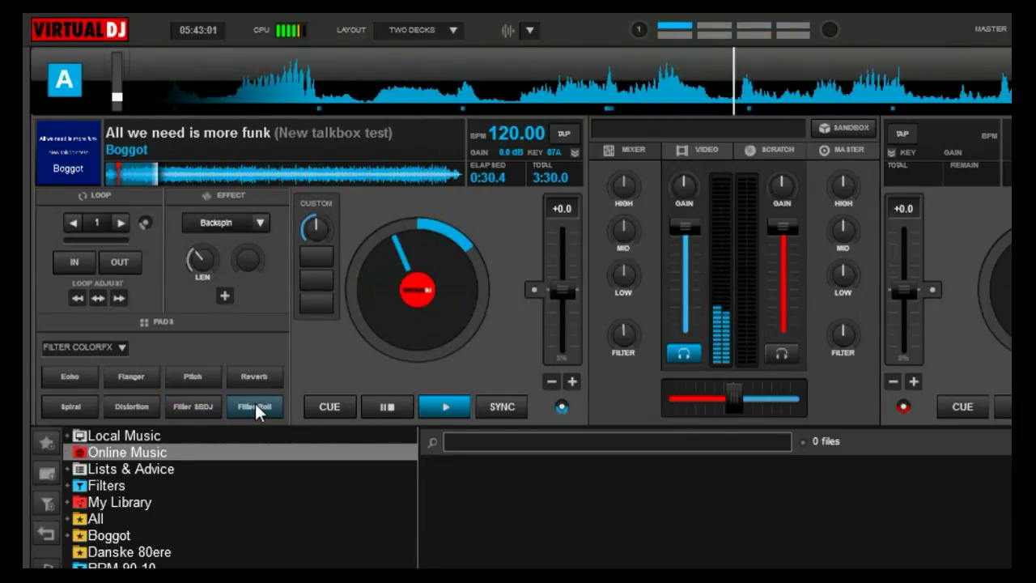
left_click(255, 405)
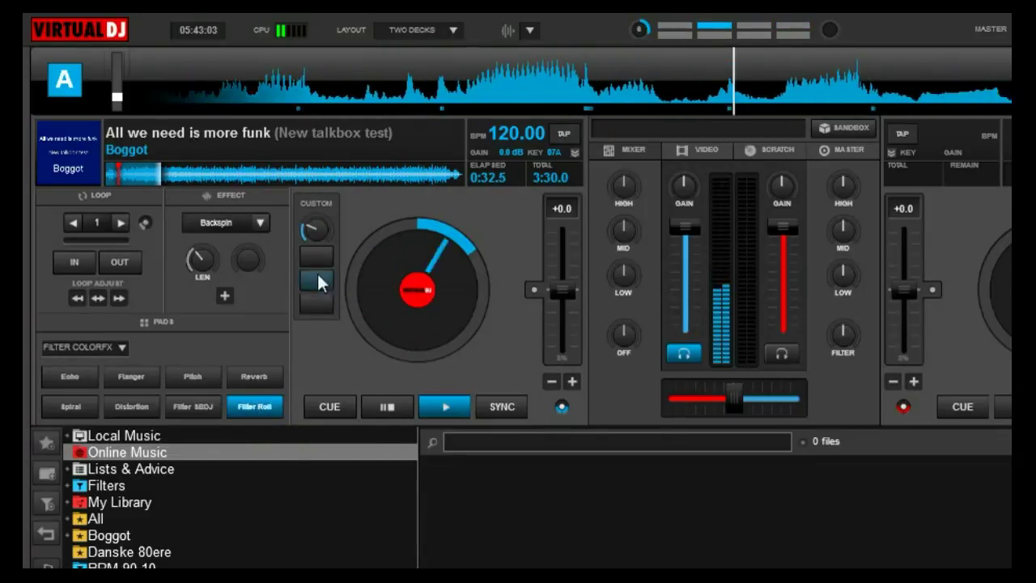
mouse_move(312, 228)
left_mouse_down()
mouse_move(313, 266)
mouse_move(304, 186)
mouse_move(302, 224)
left_mouse_up()
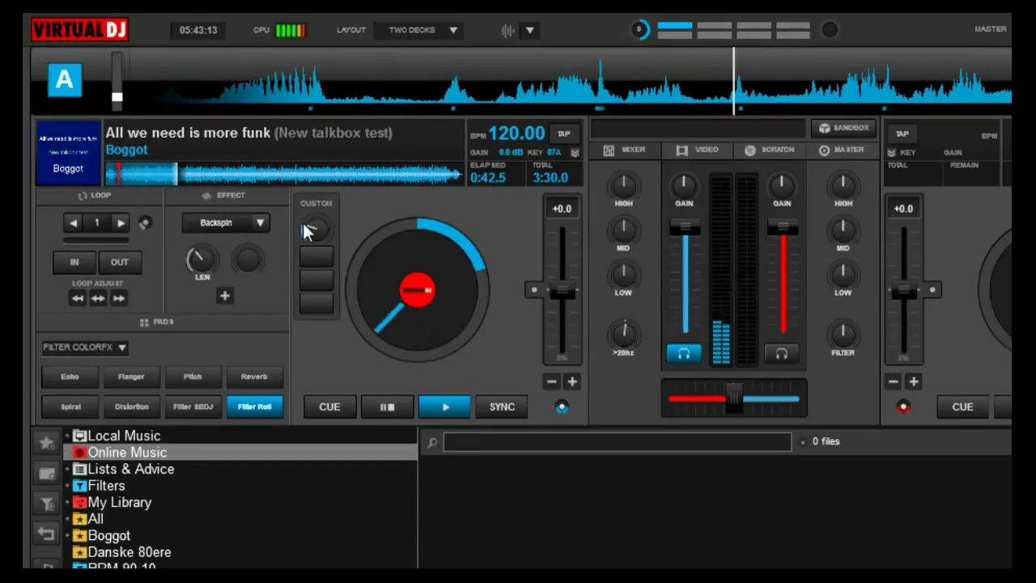
double_click(302, 223)
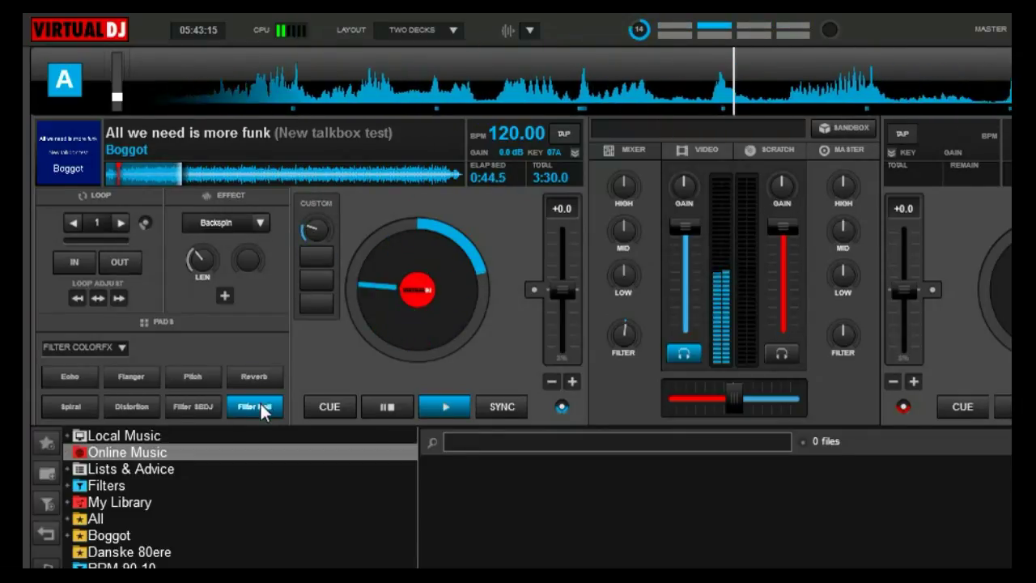